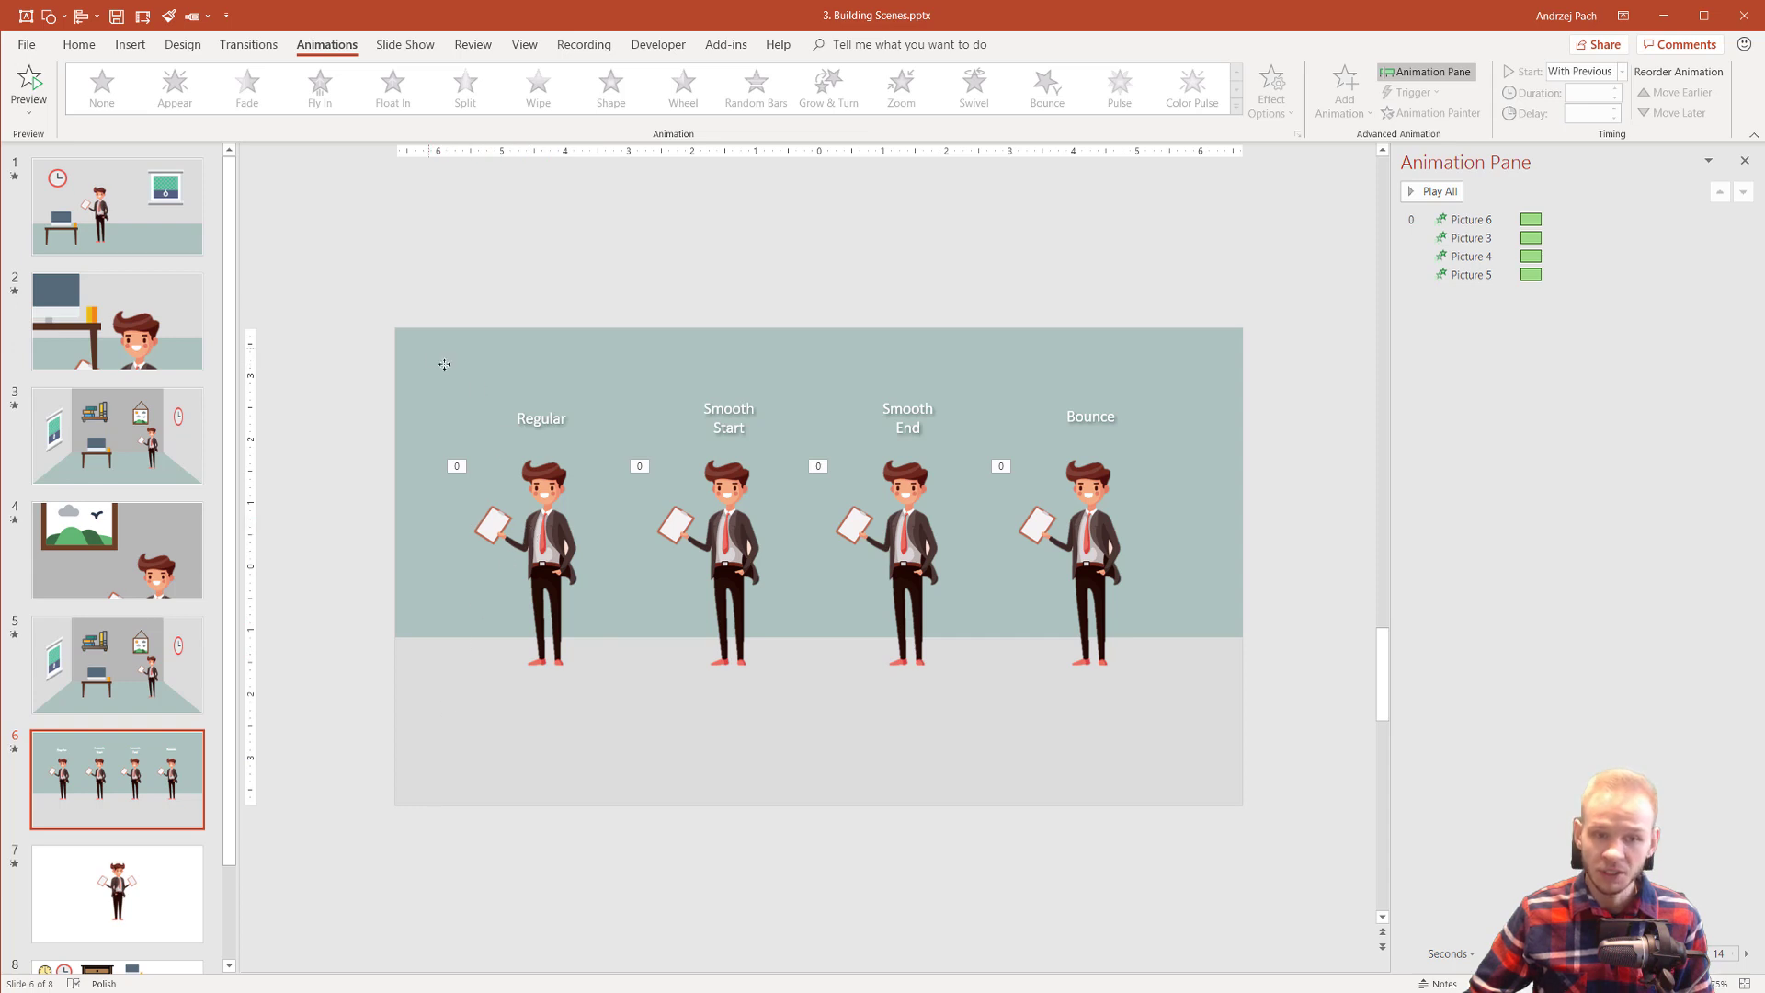
Select the Regular figure's Fly In animation and preview the slide's fly-in animations
mouse_move(526, 445)
mouse_down()
mouse_move(864, 617)
mouse_move(572, 510)
mouse_move(526, 445)
mouse_up()
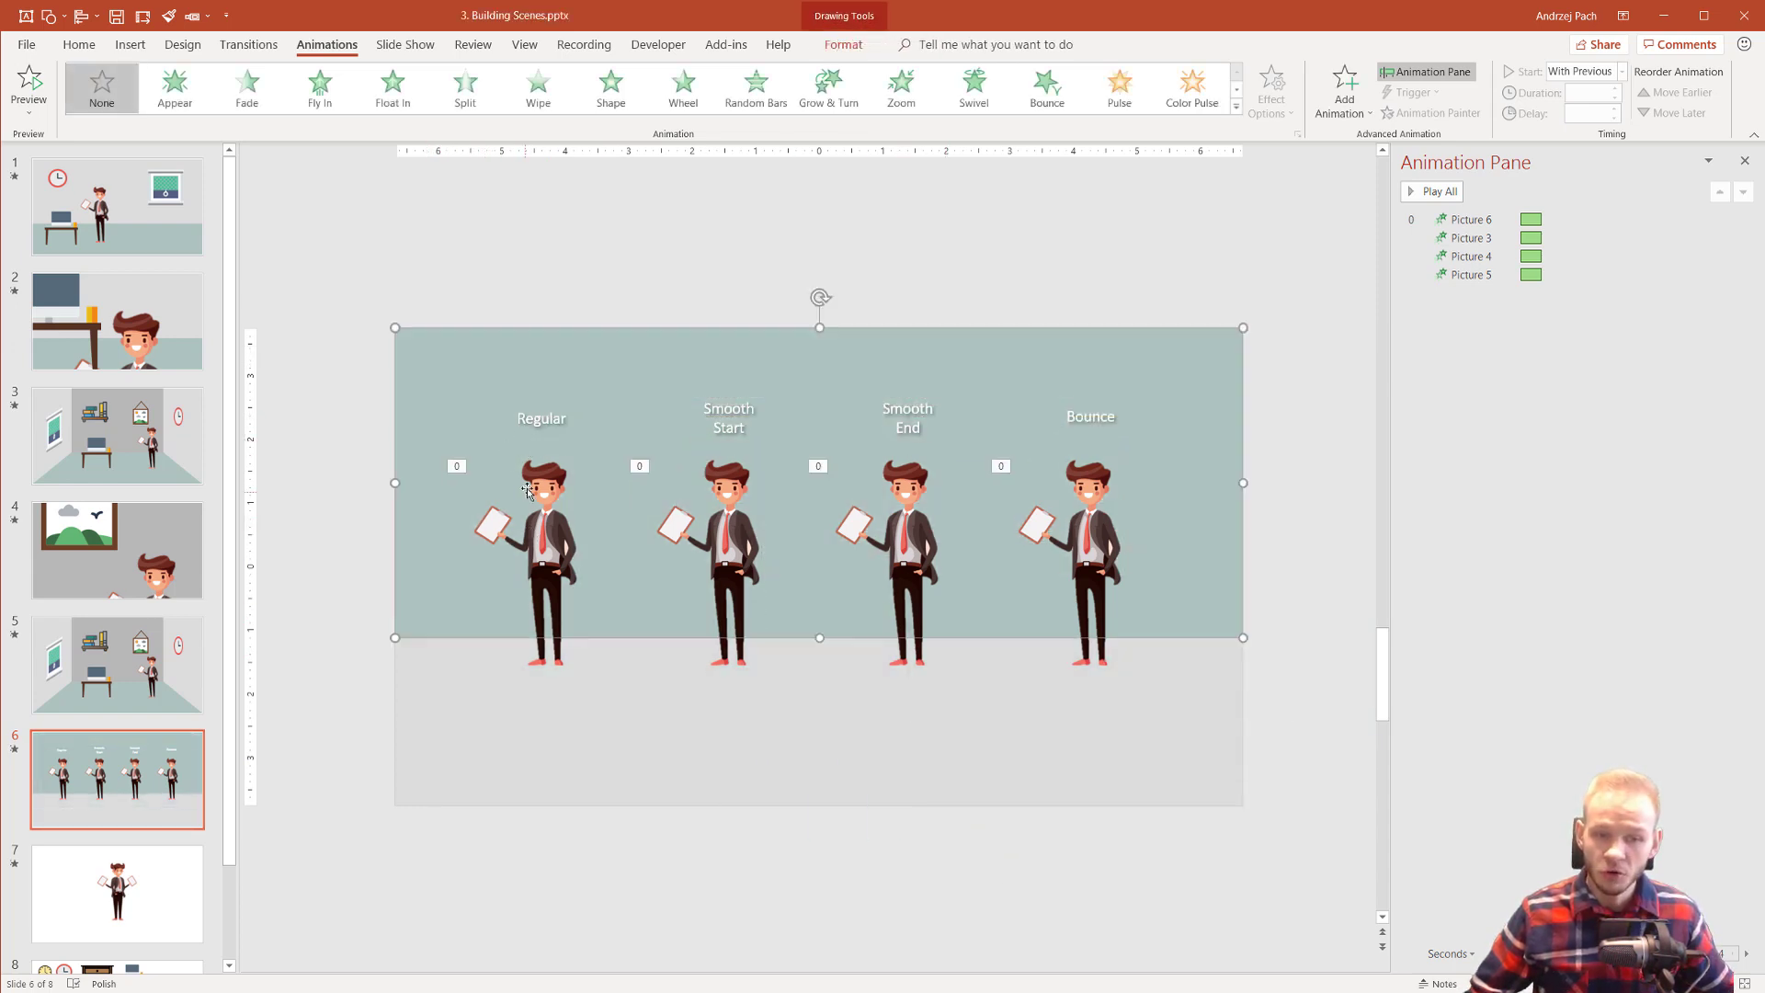
click(1512, 219)
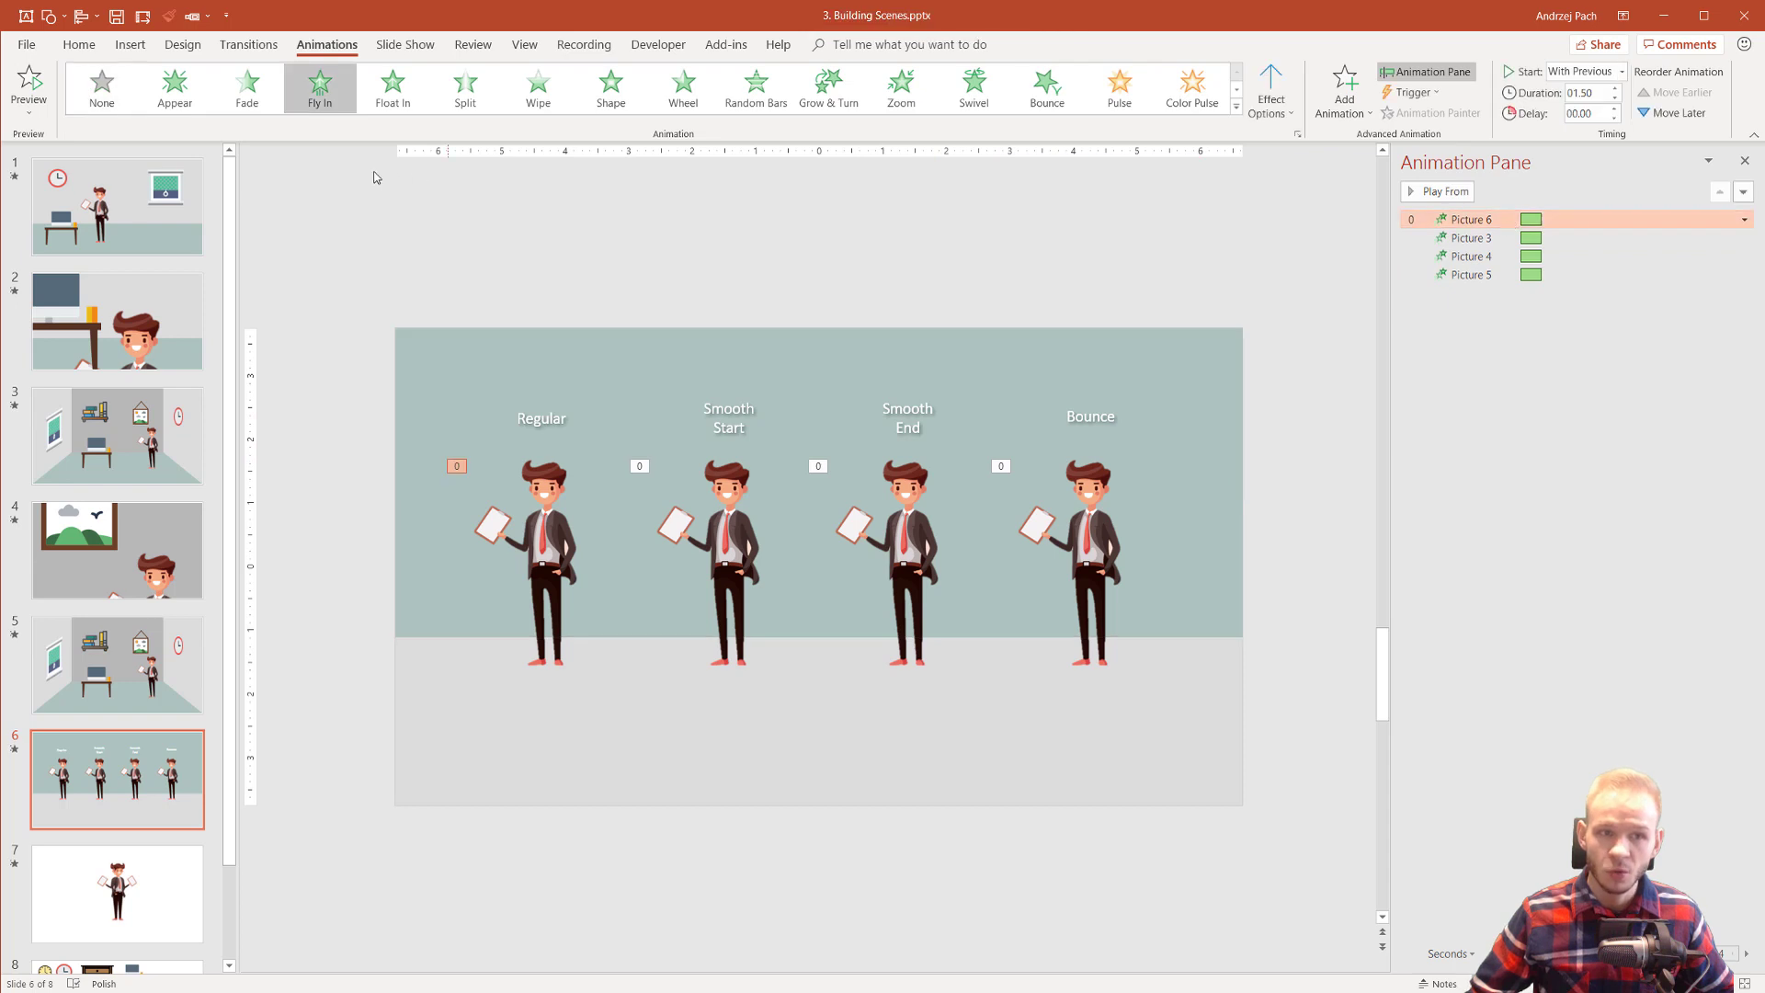
click(1438, 191)
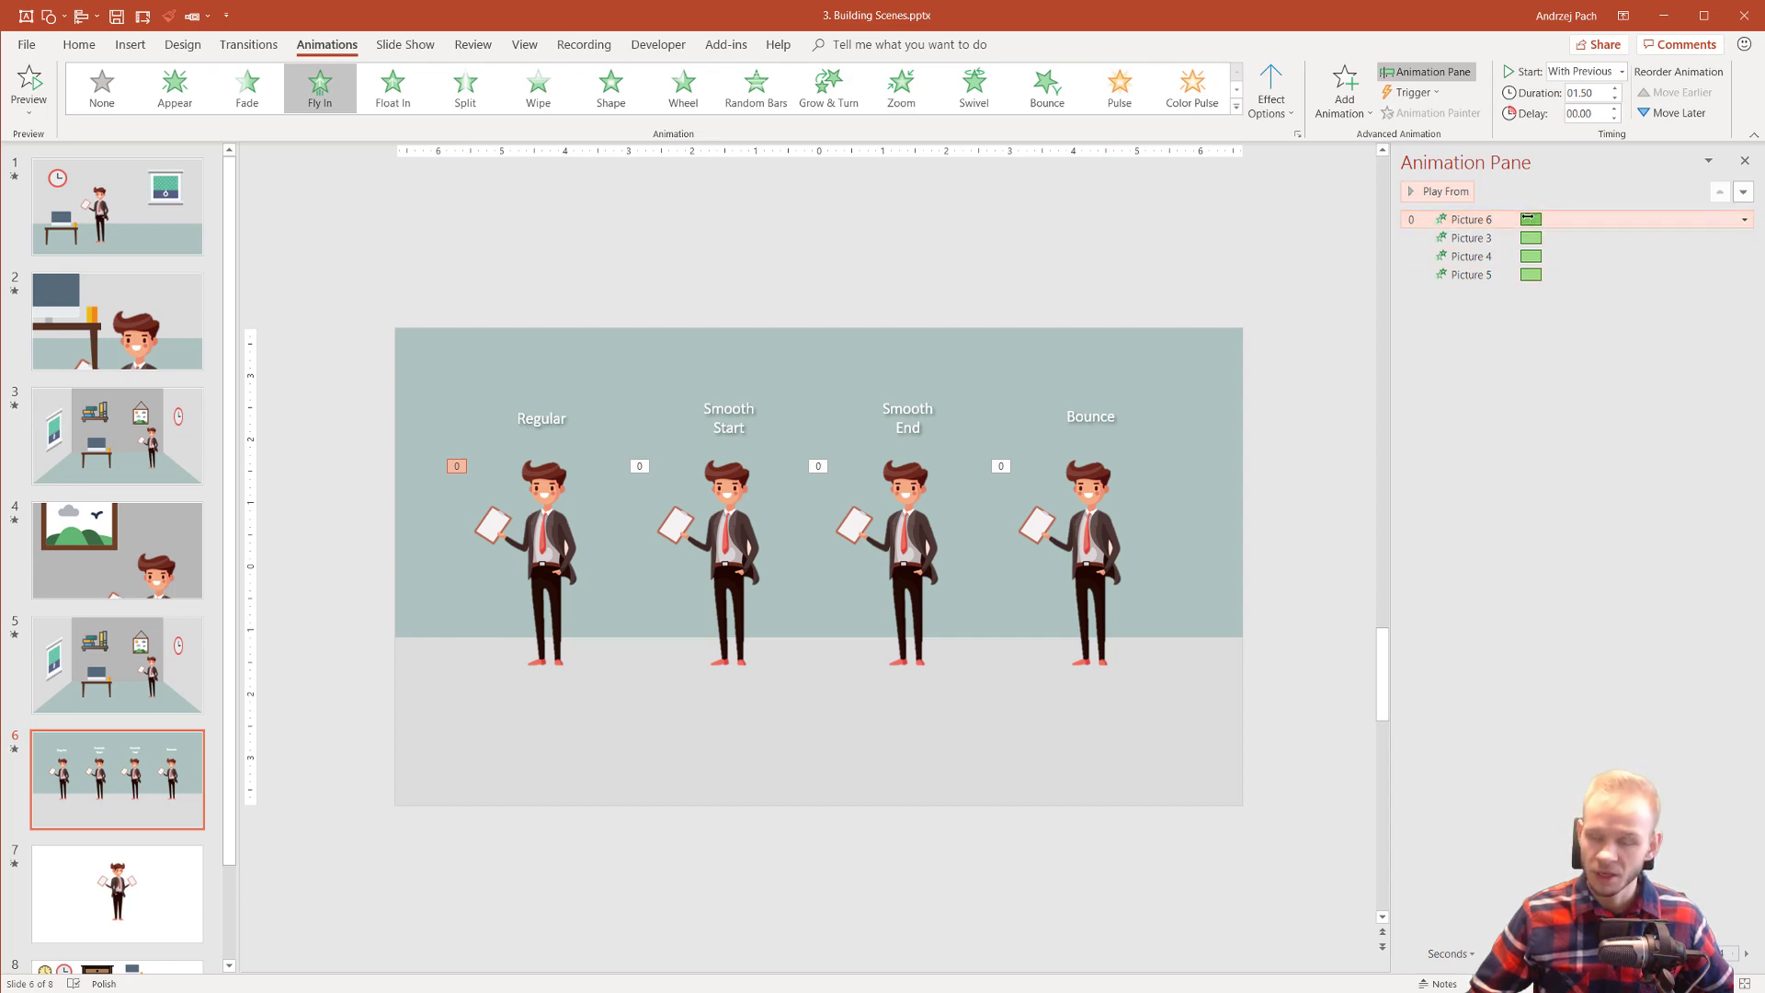
Try smooth start 1.5, smooth end 0.98 and bounce end 1.08 on the Regular Fly In, then cancel
double_click(1530, 218)
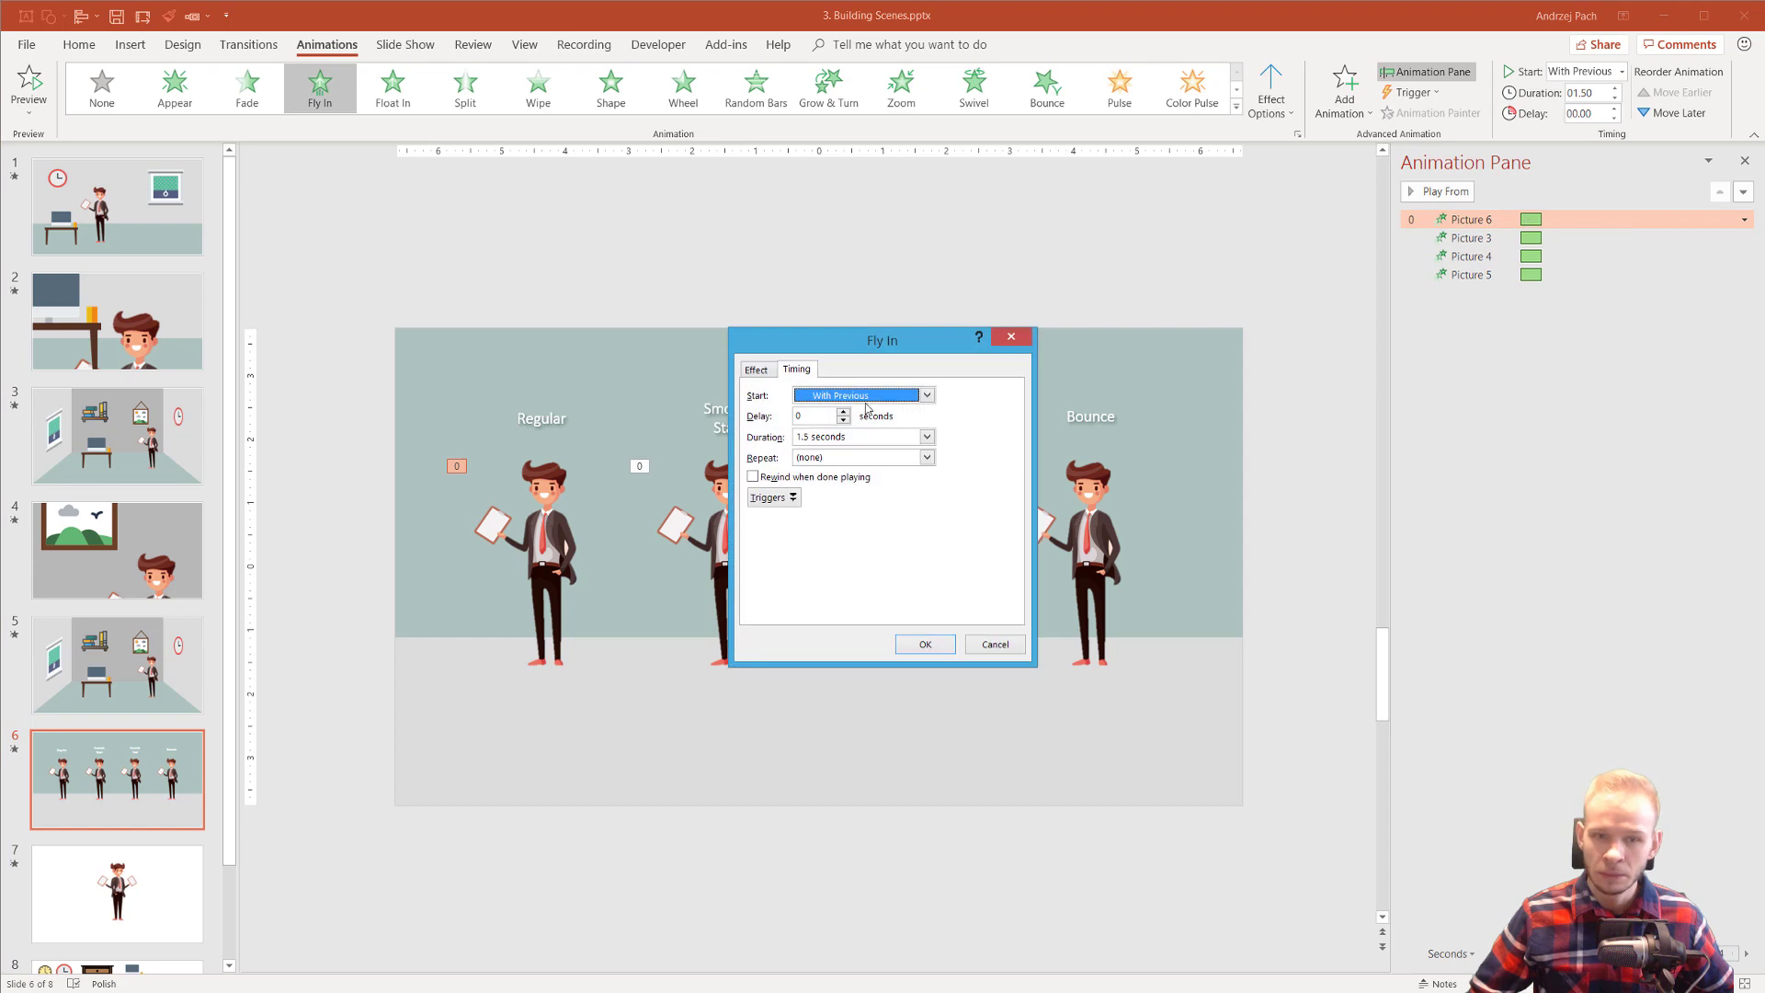
click(770, 377)
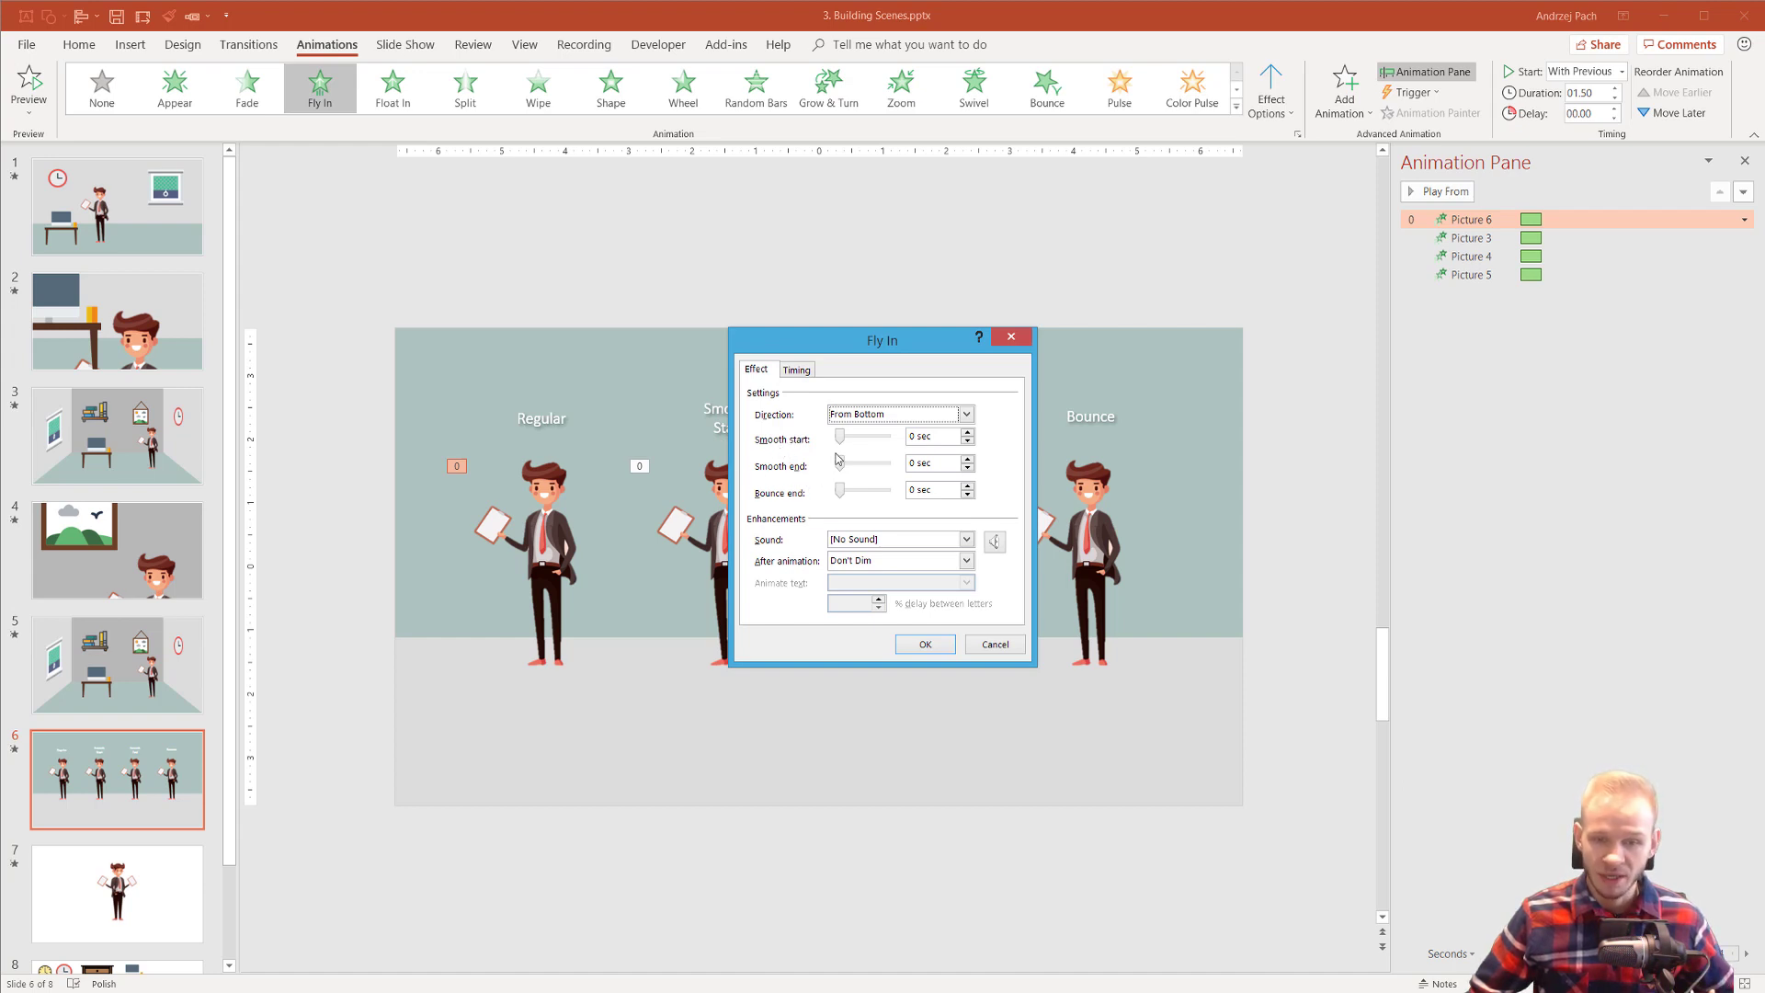
drag(840, 442, 884, 441)
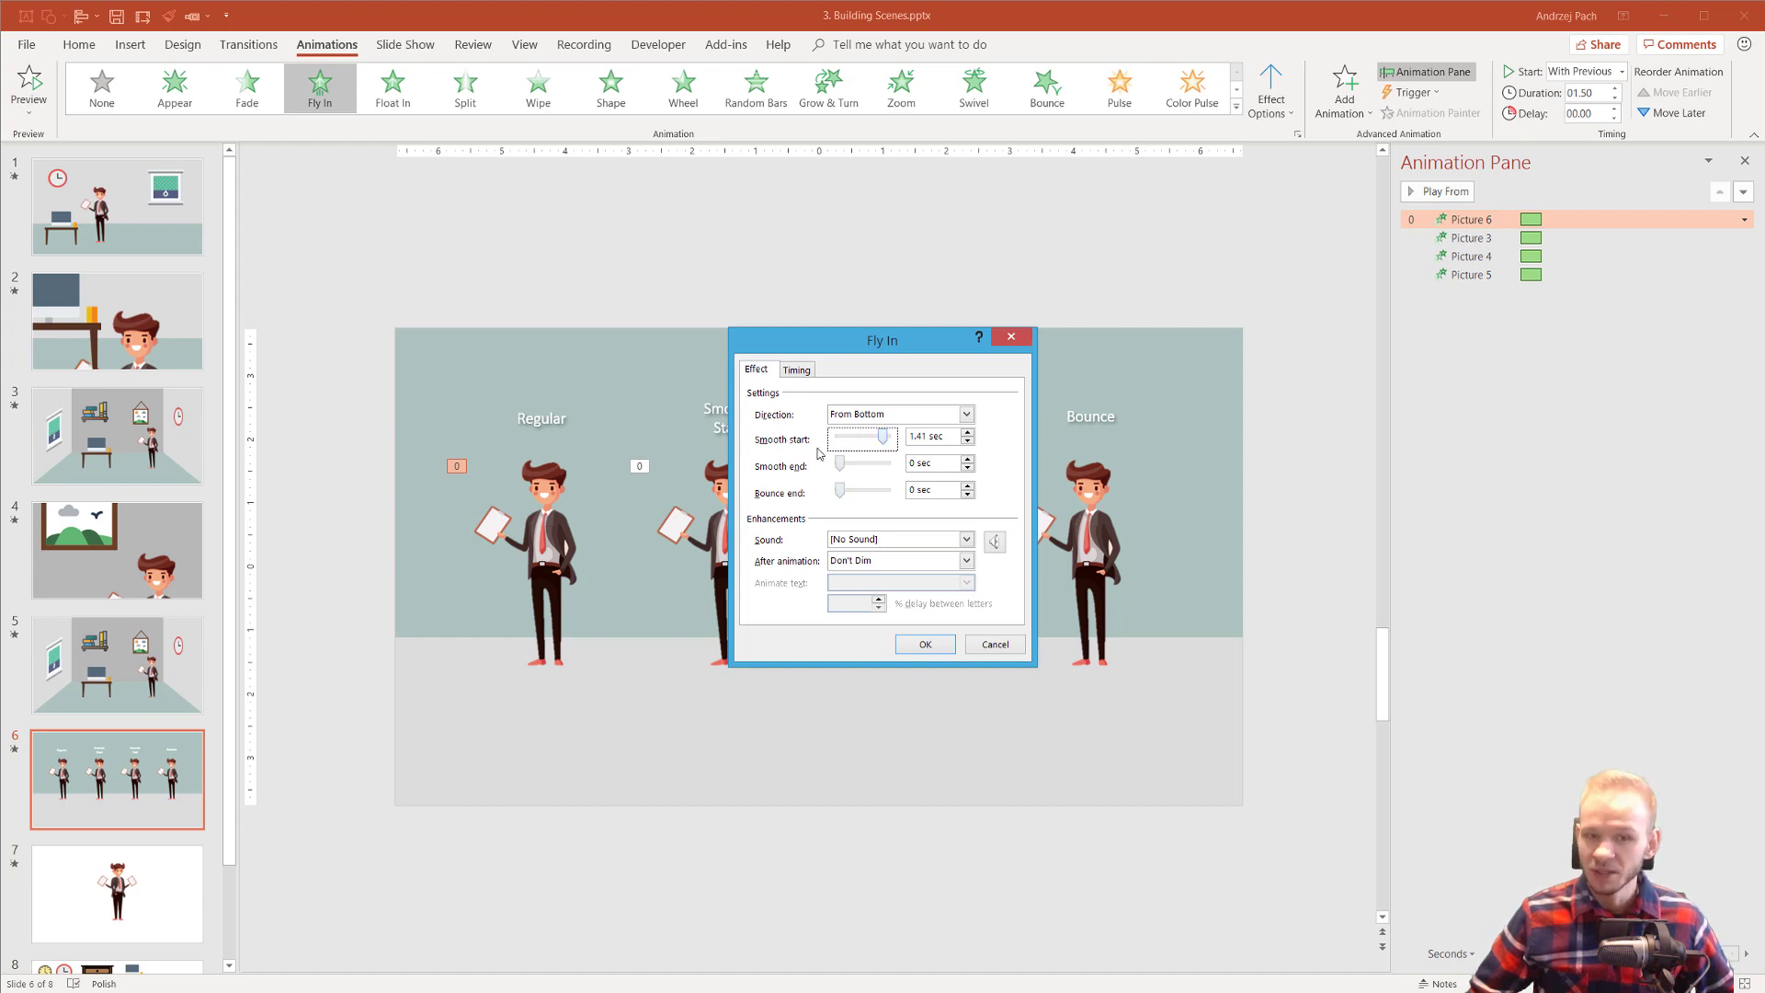
drag(840, 466, 870, 437)
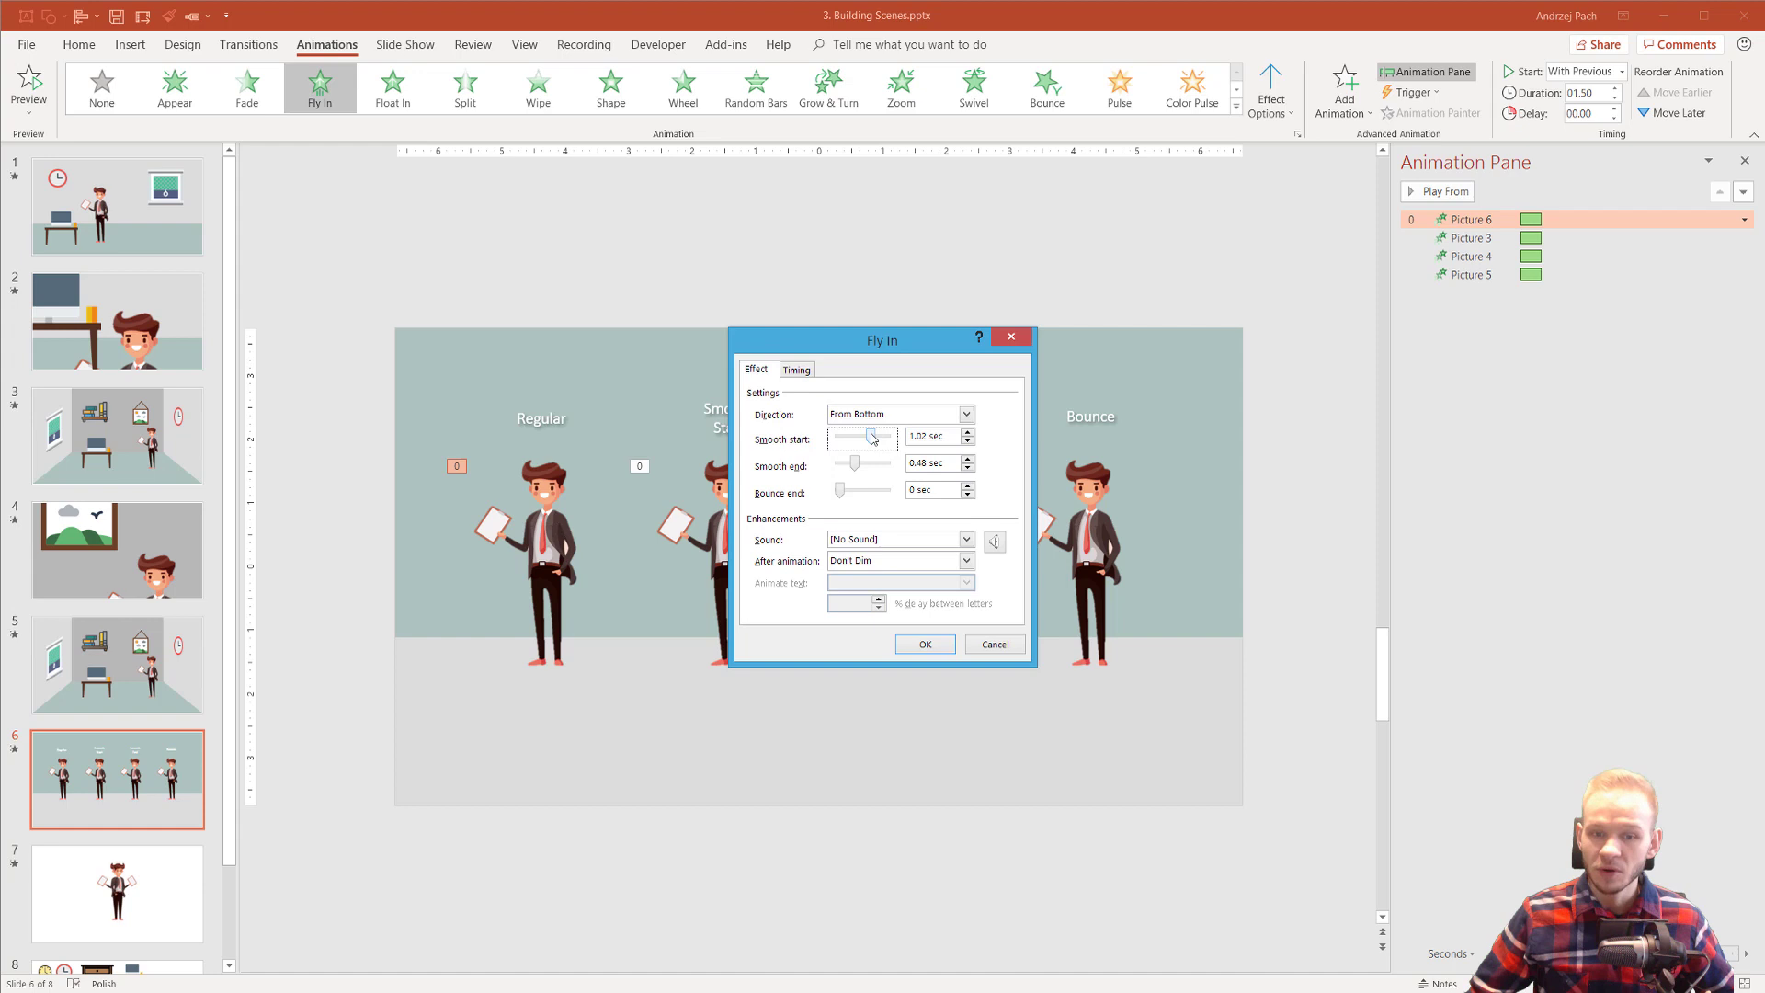
mouse_move(872, 439)
mouse_down()
mouse_move(898, 439)
mouse_move(863, 463)
mouse_up()
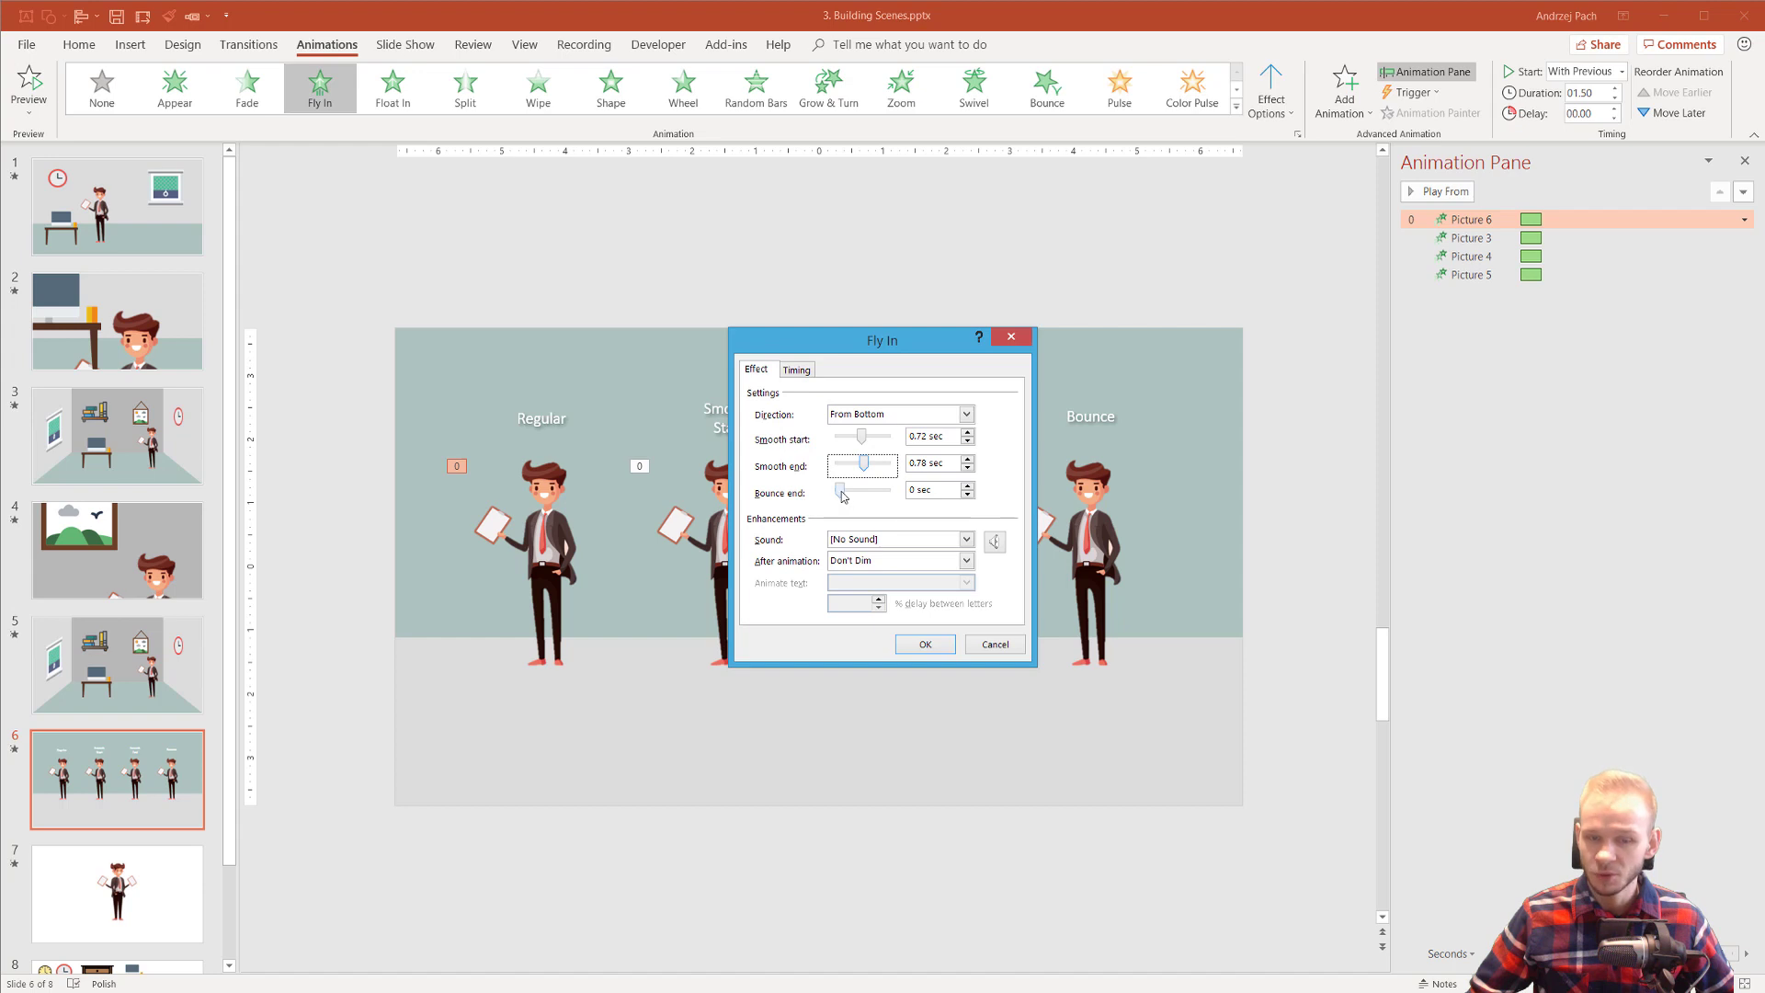
drag(844, 493, 874, 494)
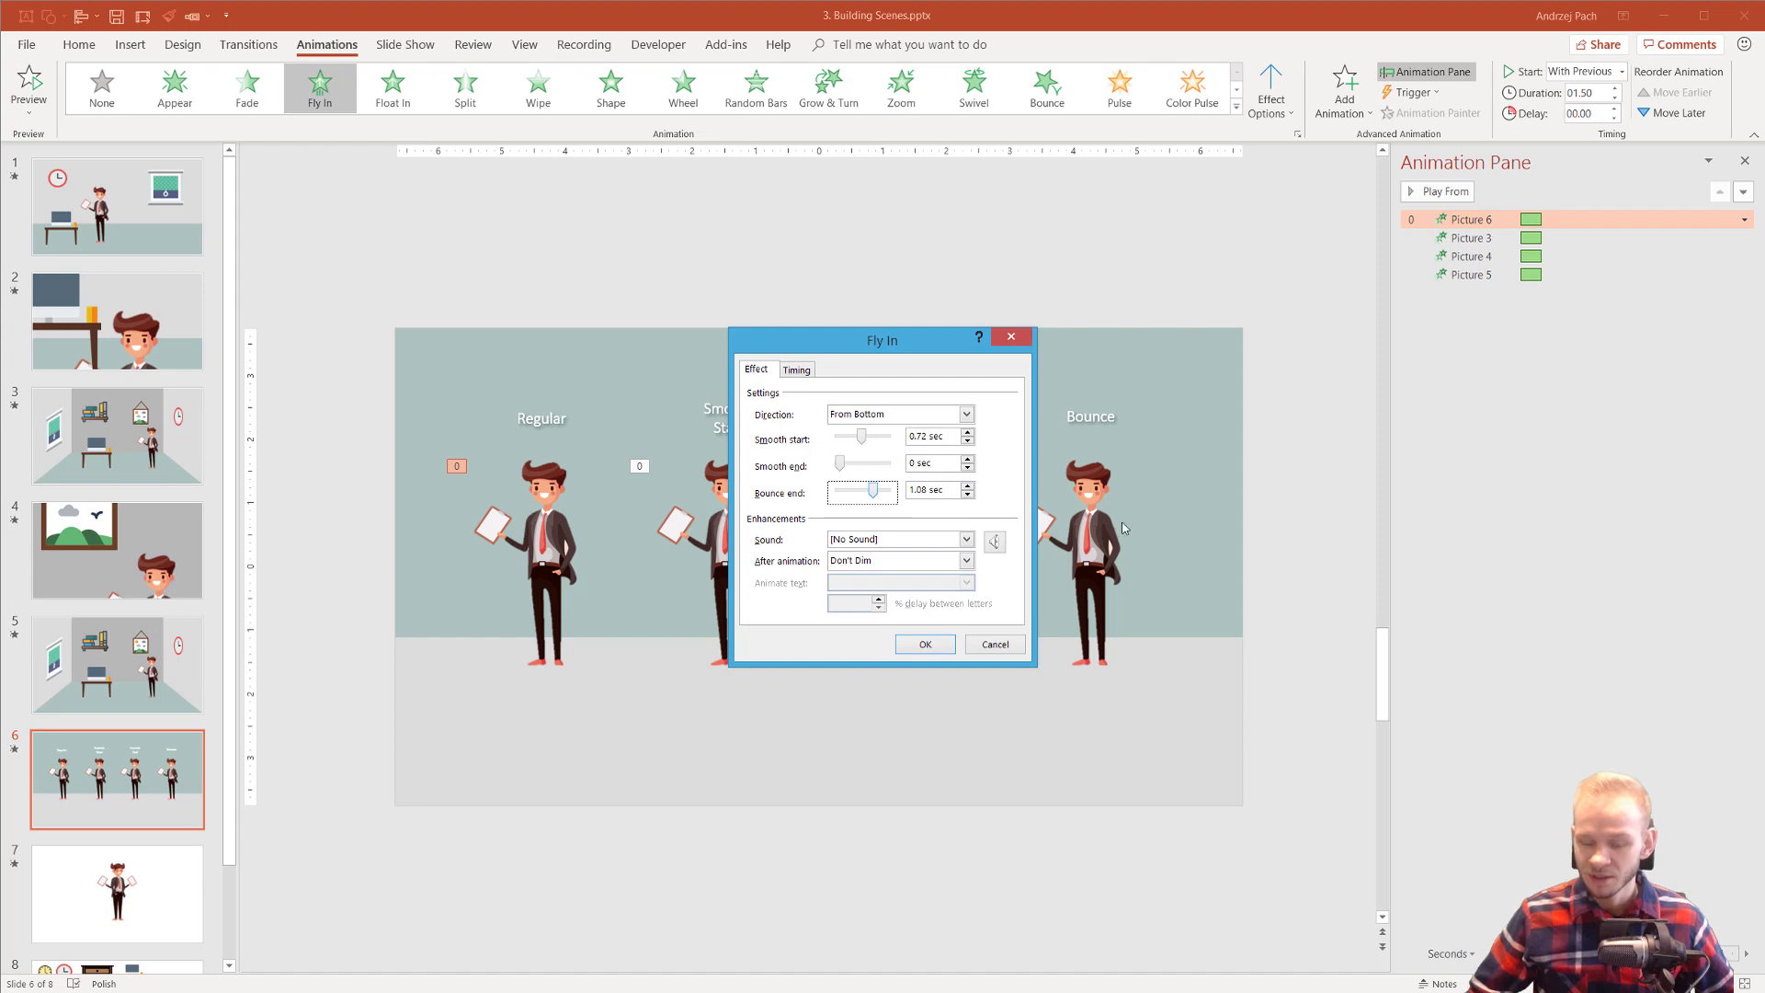
click(988, 646)
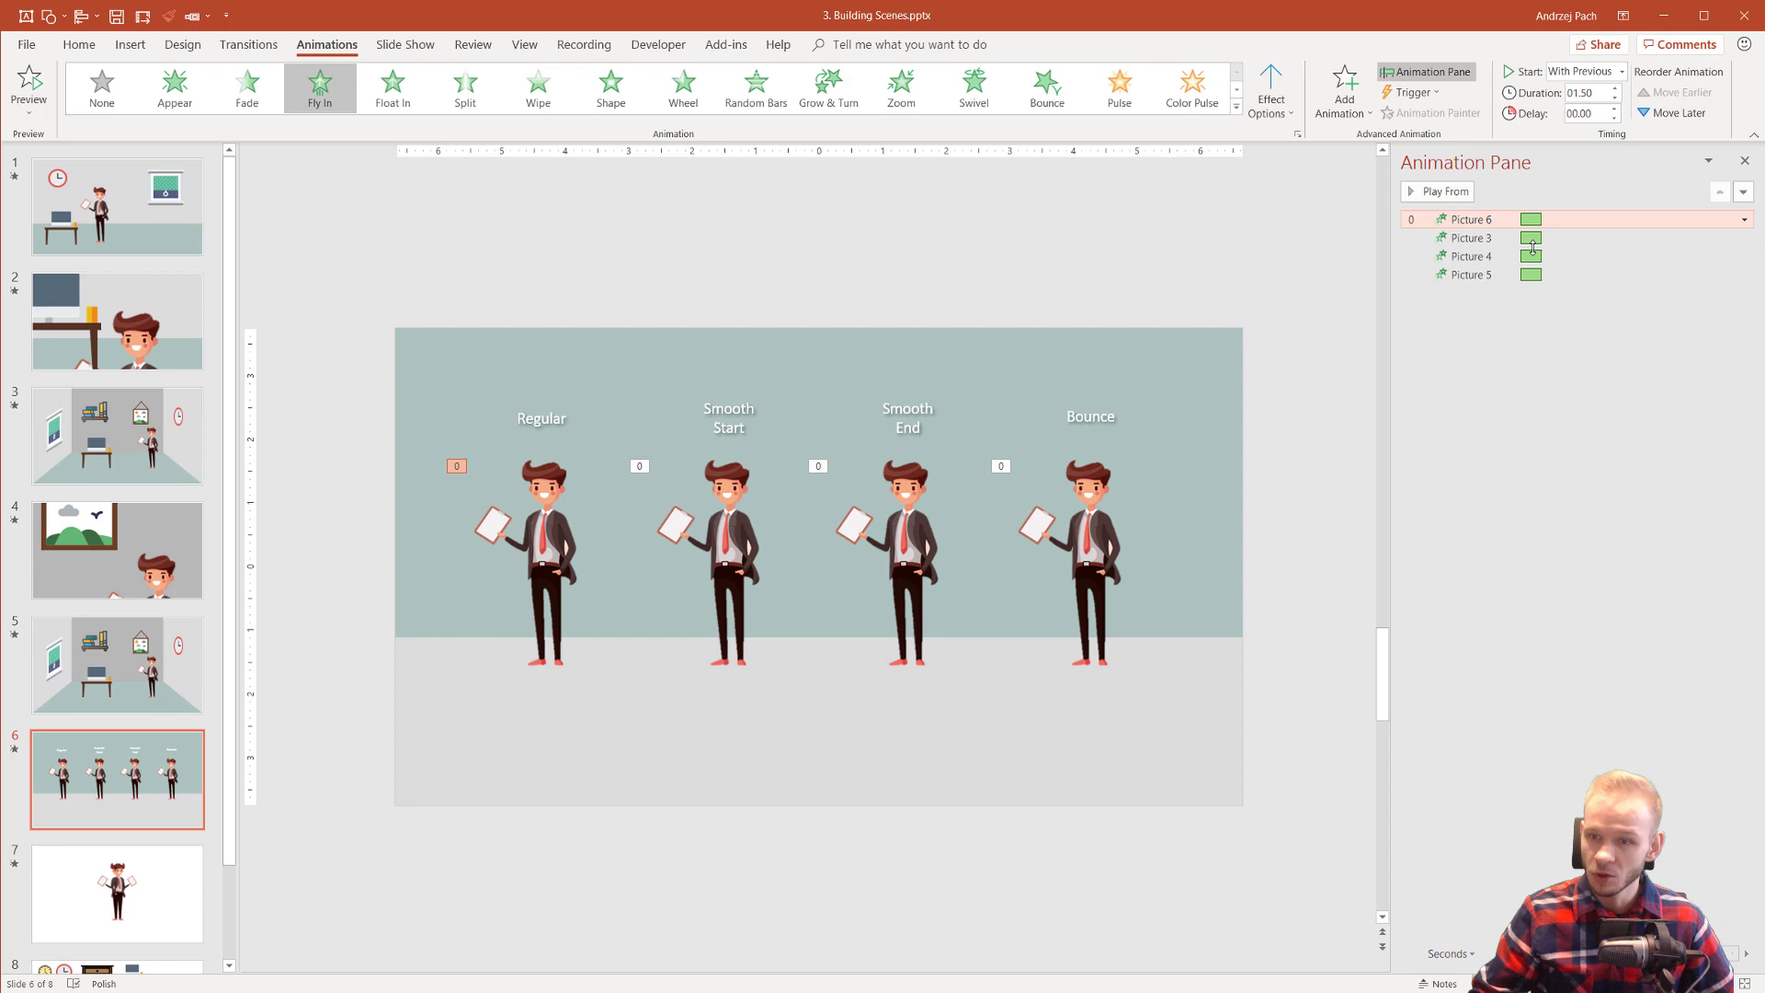
Set all four figure animations to start On Click, numbered 1 to 4
shift+click(1498, 274)
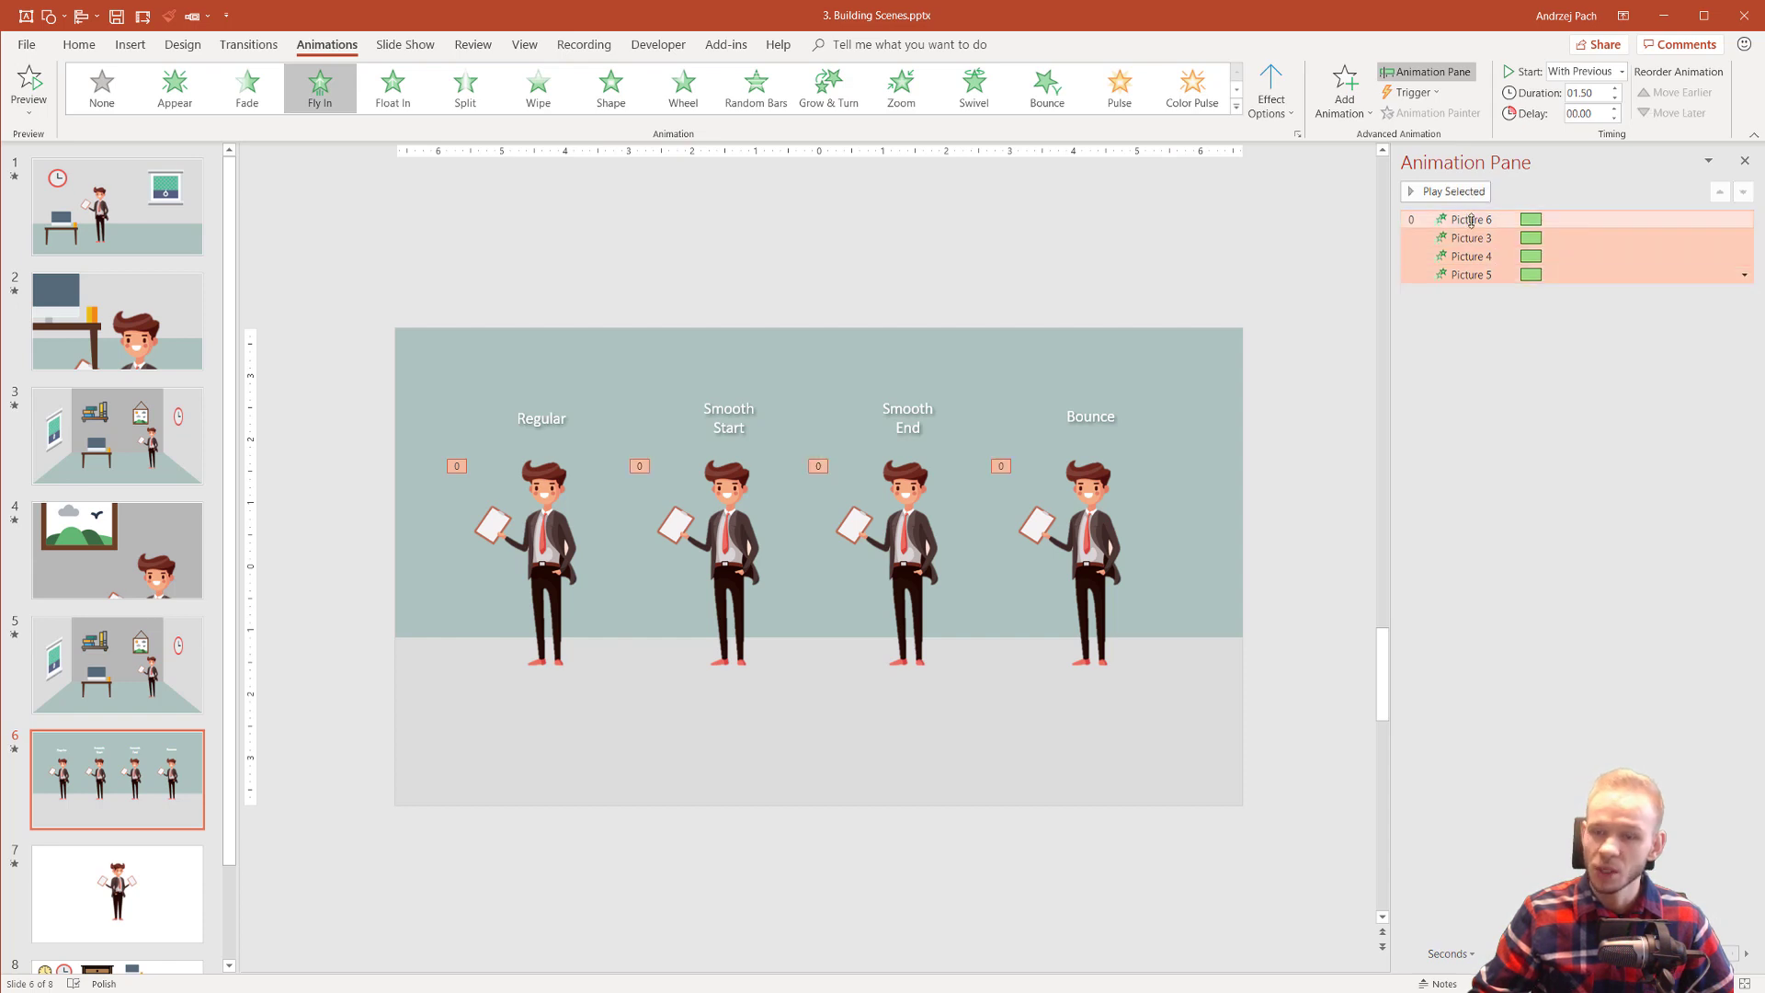
right_click(1588, 230)
click(1674, 240)
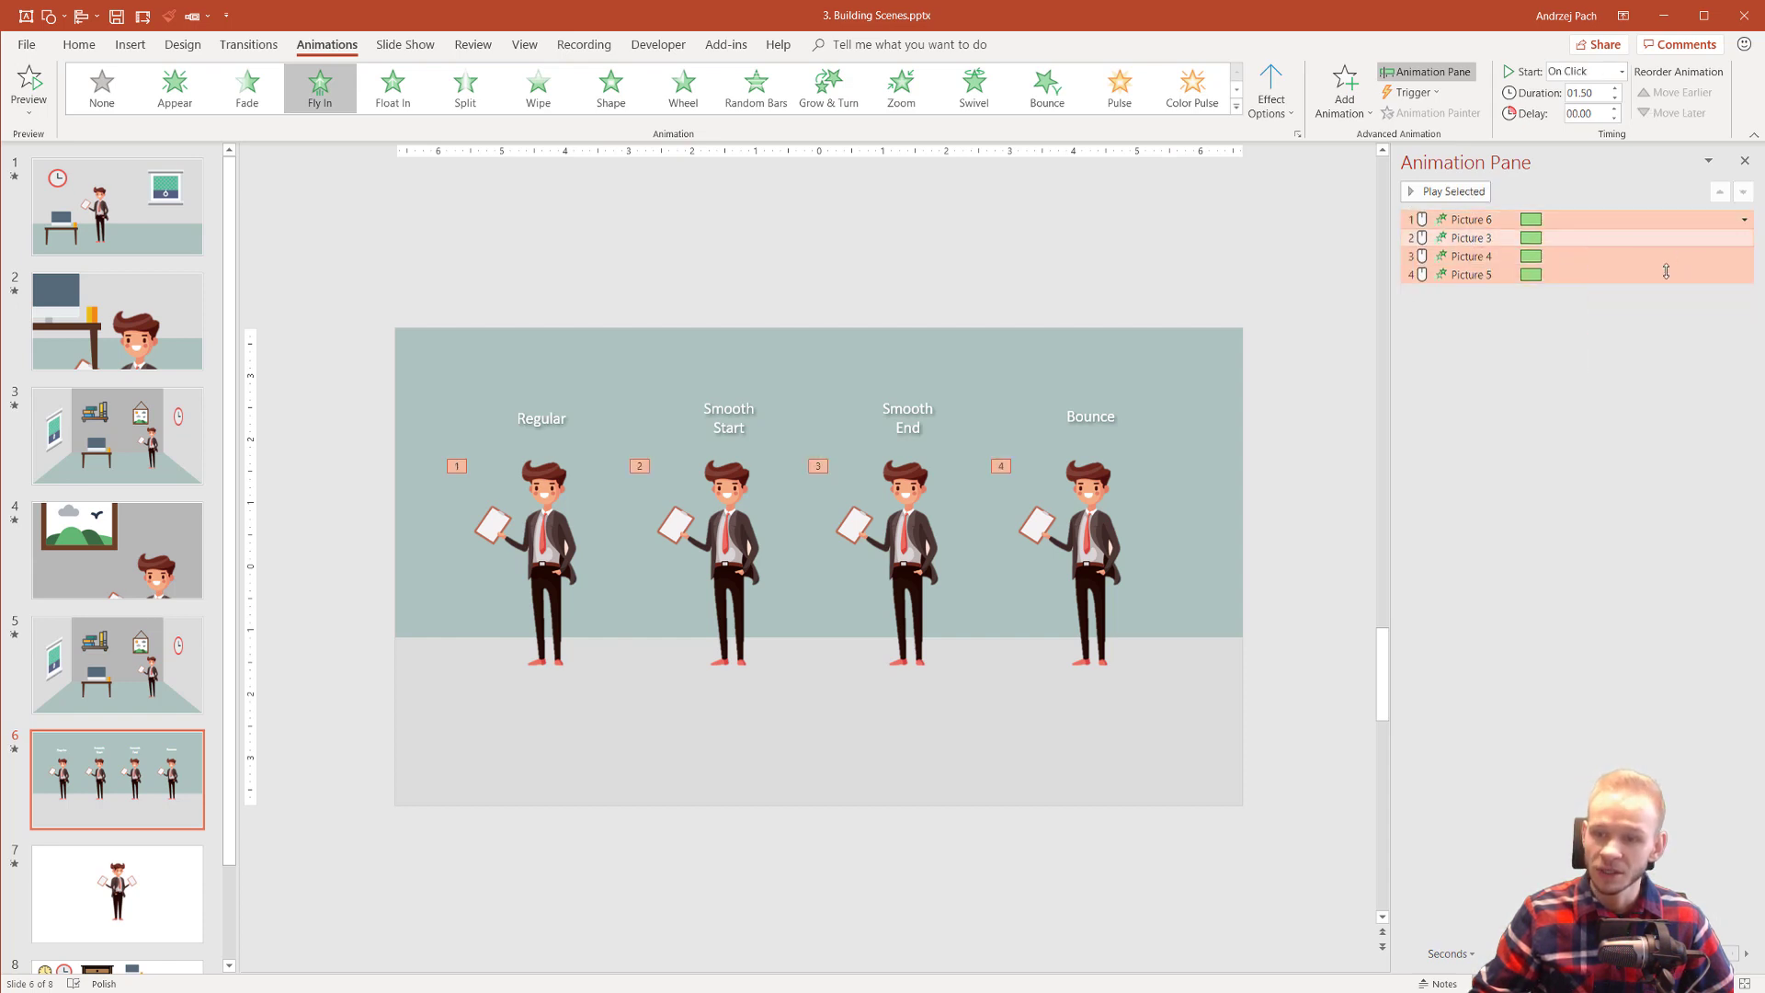
click(1549, 367)
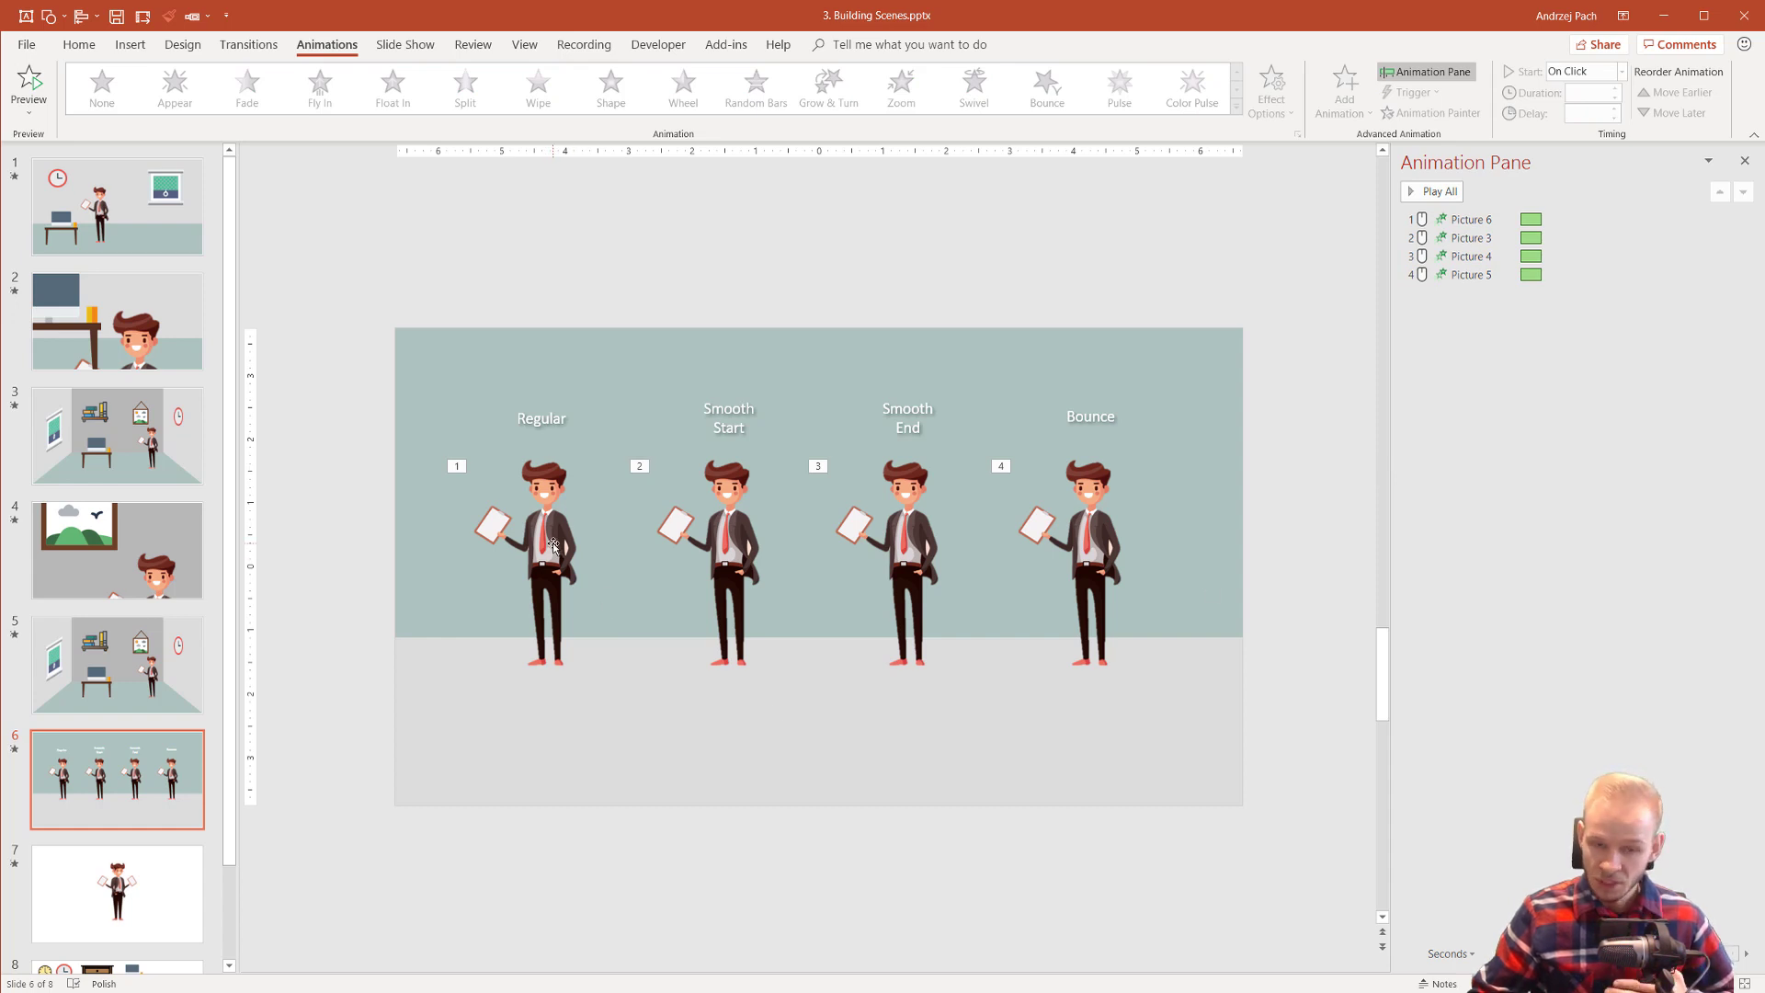
click(723, 508)
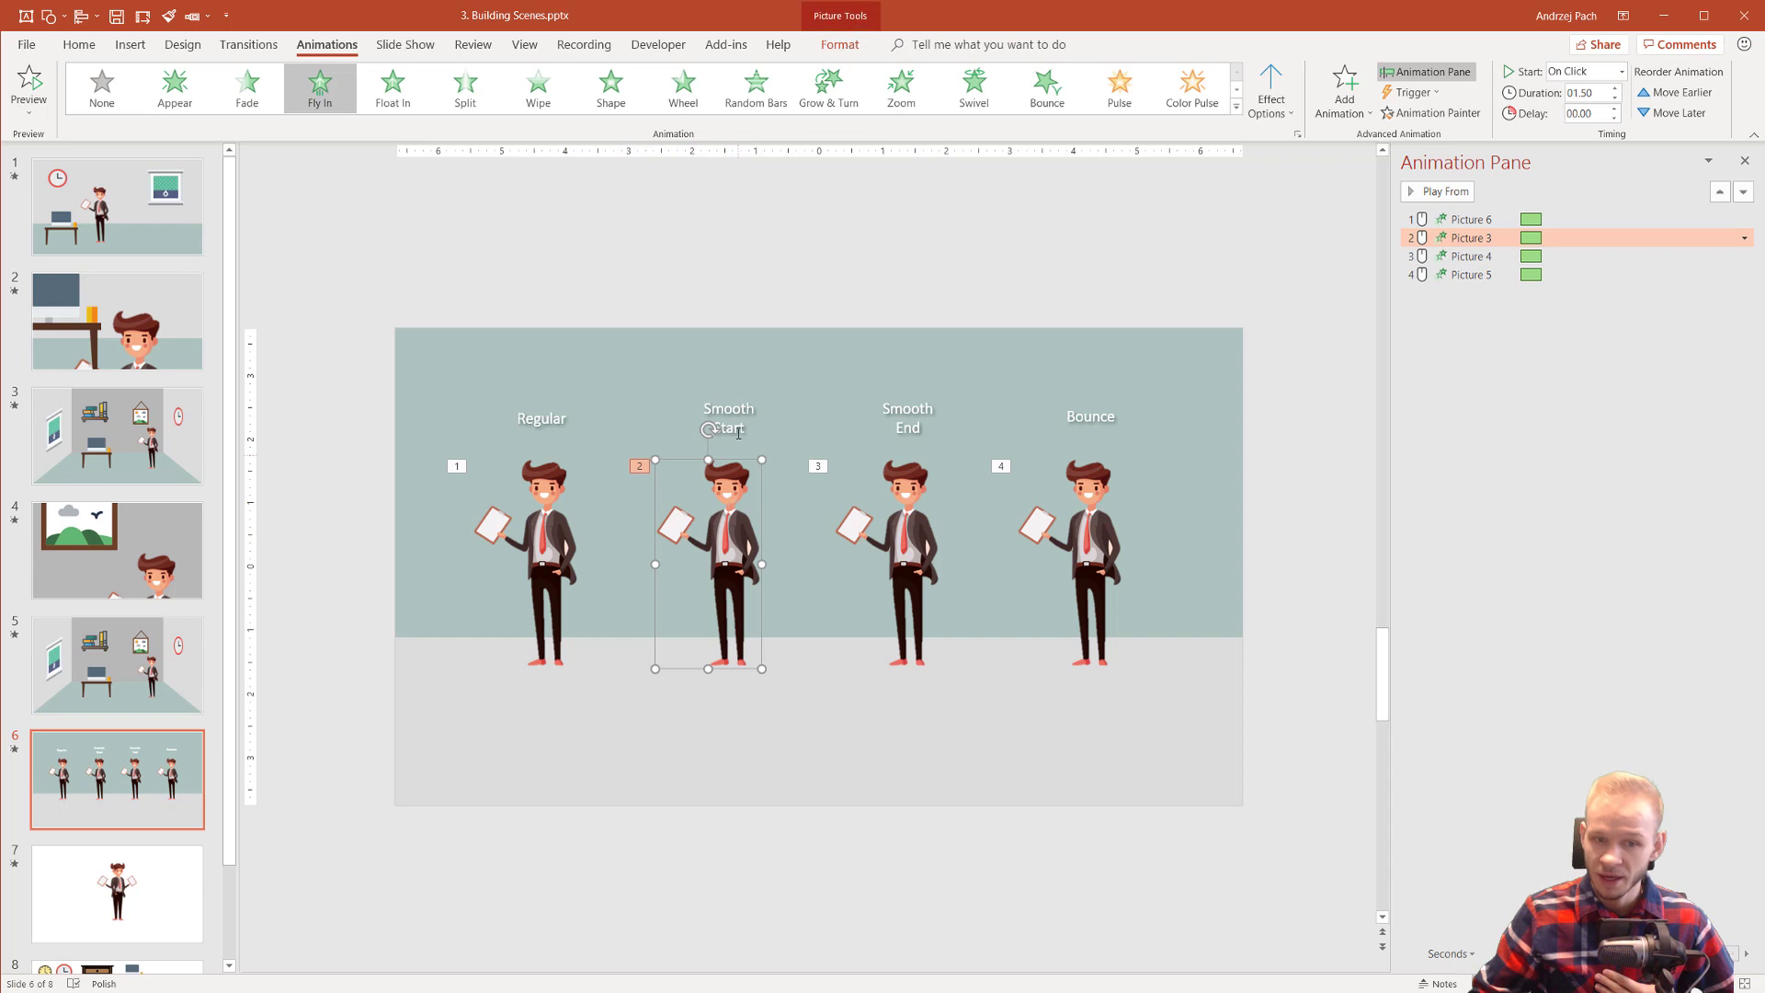
Inspect the Smooth Start figure's easing settings, close them unchanged, and select the Bounce figure
double_click(1529, 239)
click(760, 369)
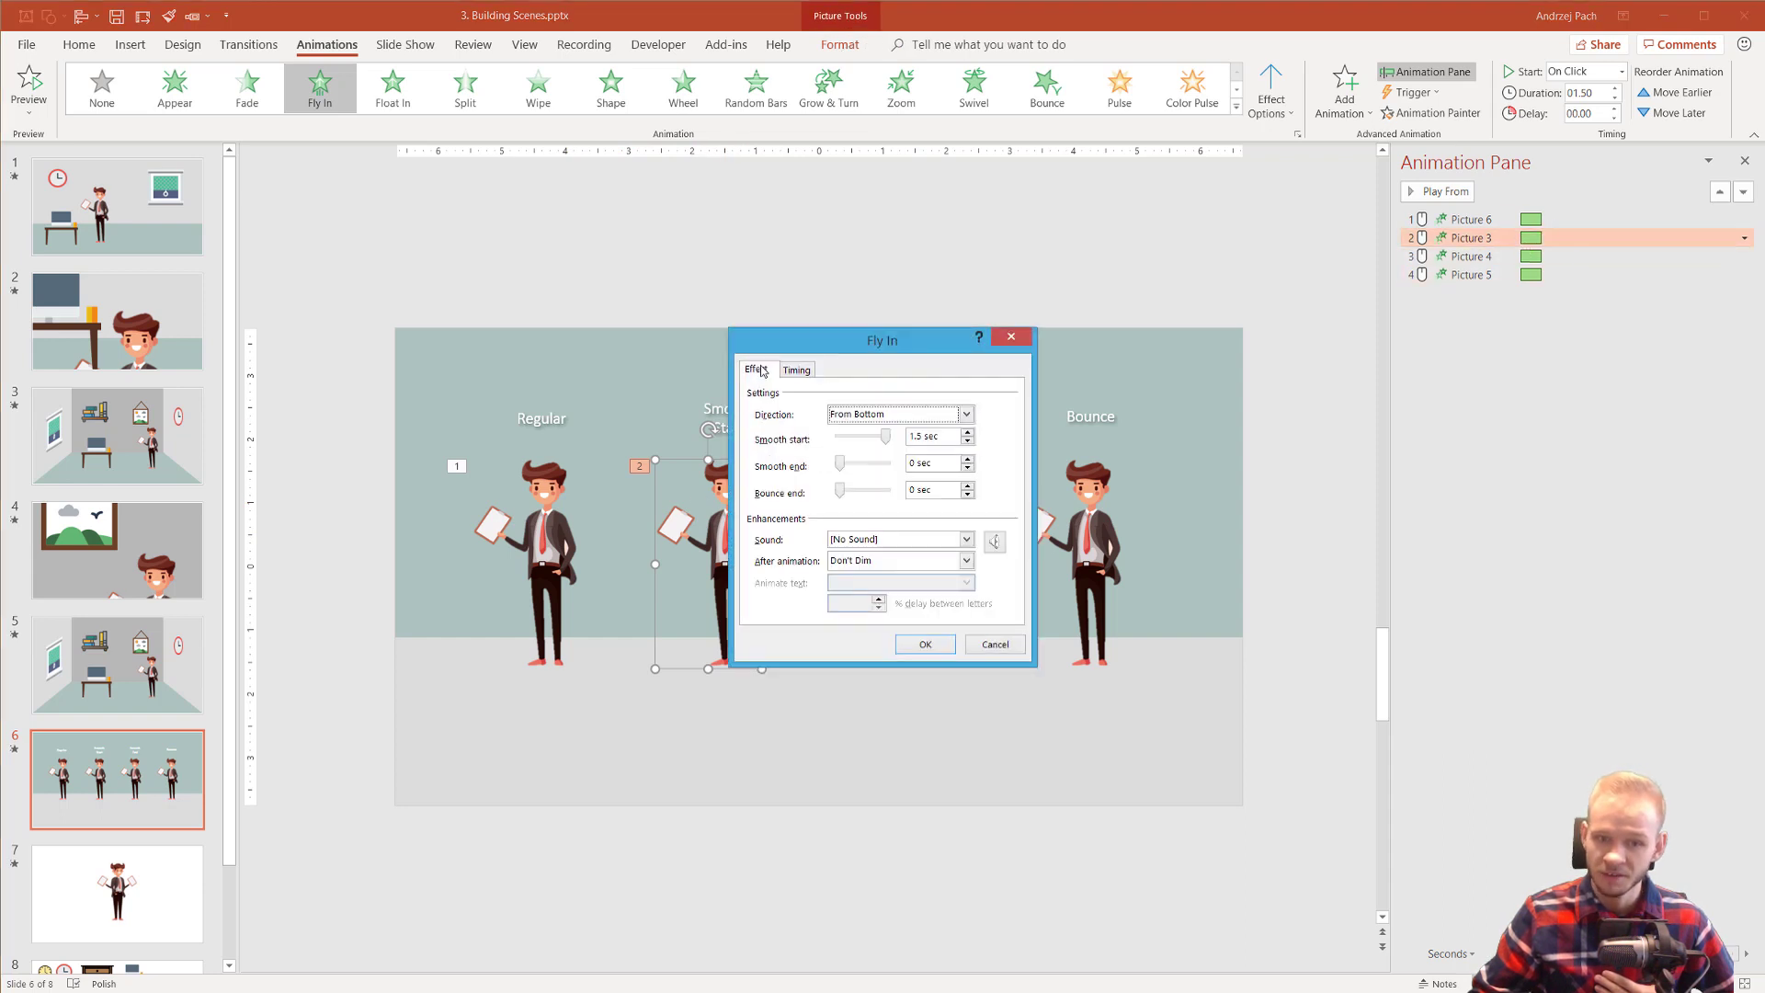
drag(883, 442, 897, 443)
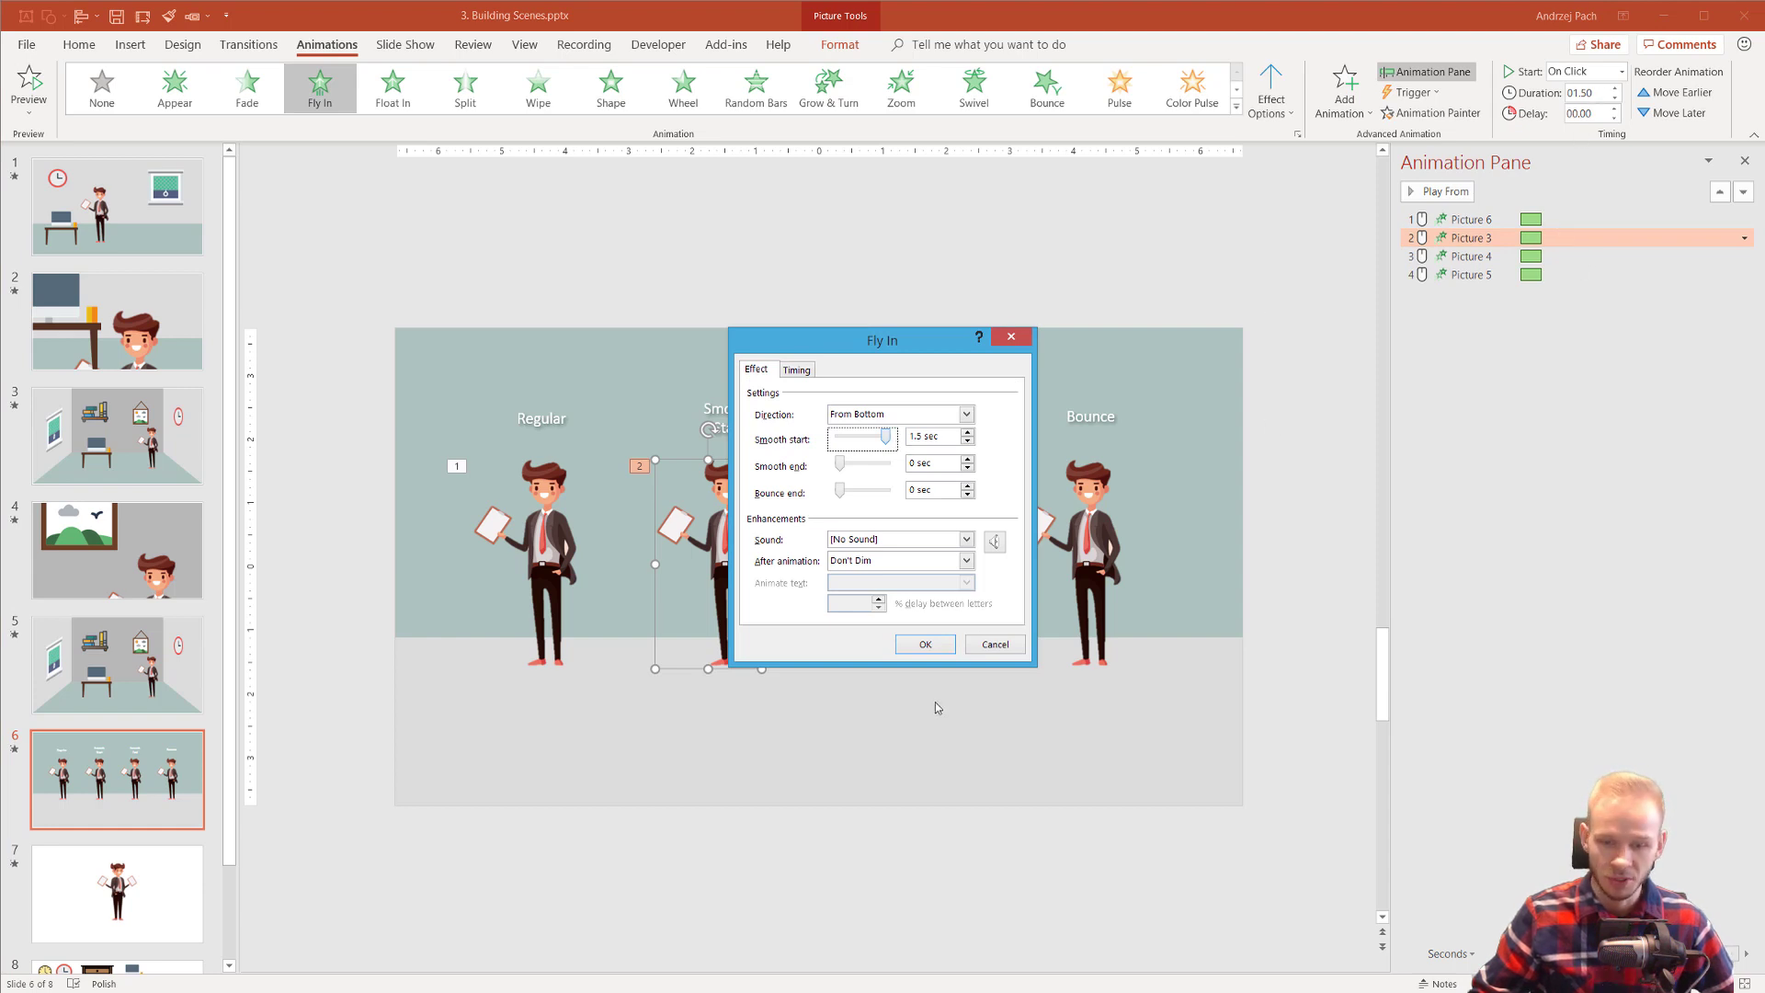
click(1002, 650)
click(933, 533)
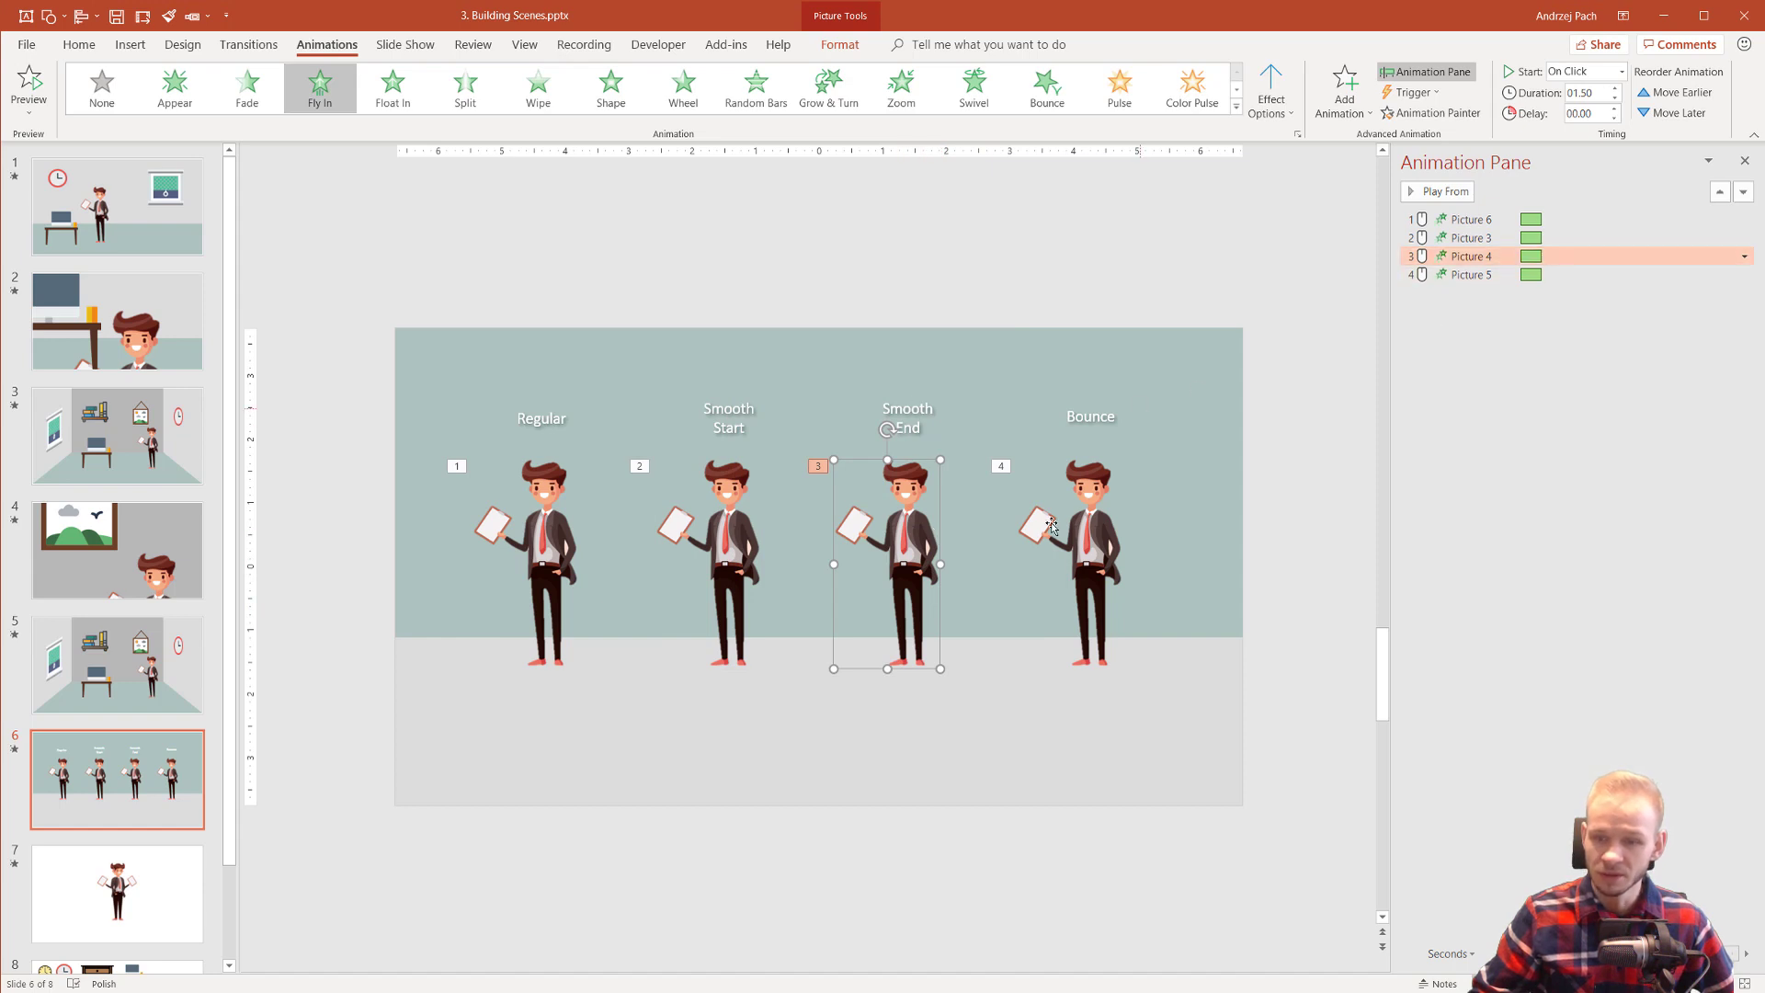
click(1080, 521)
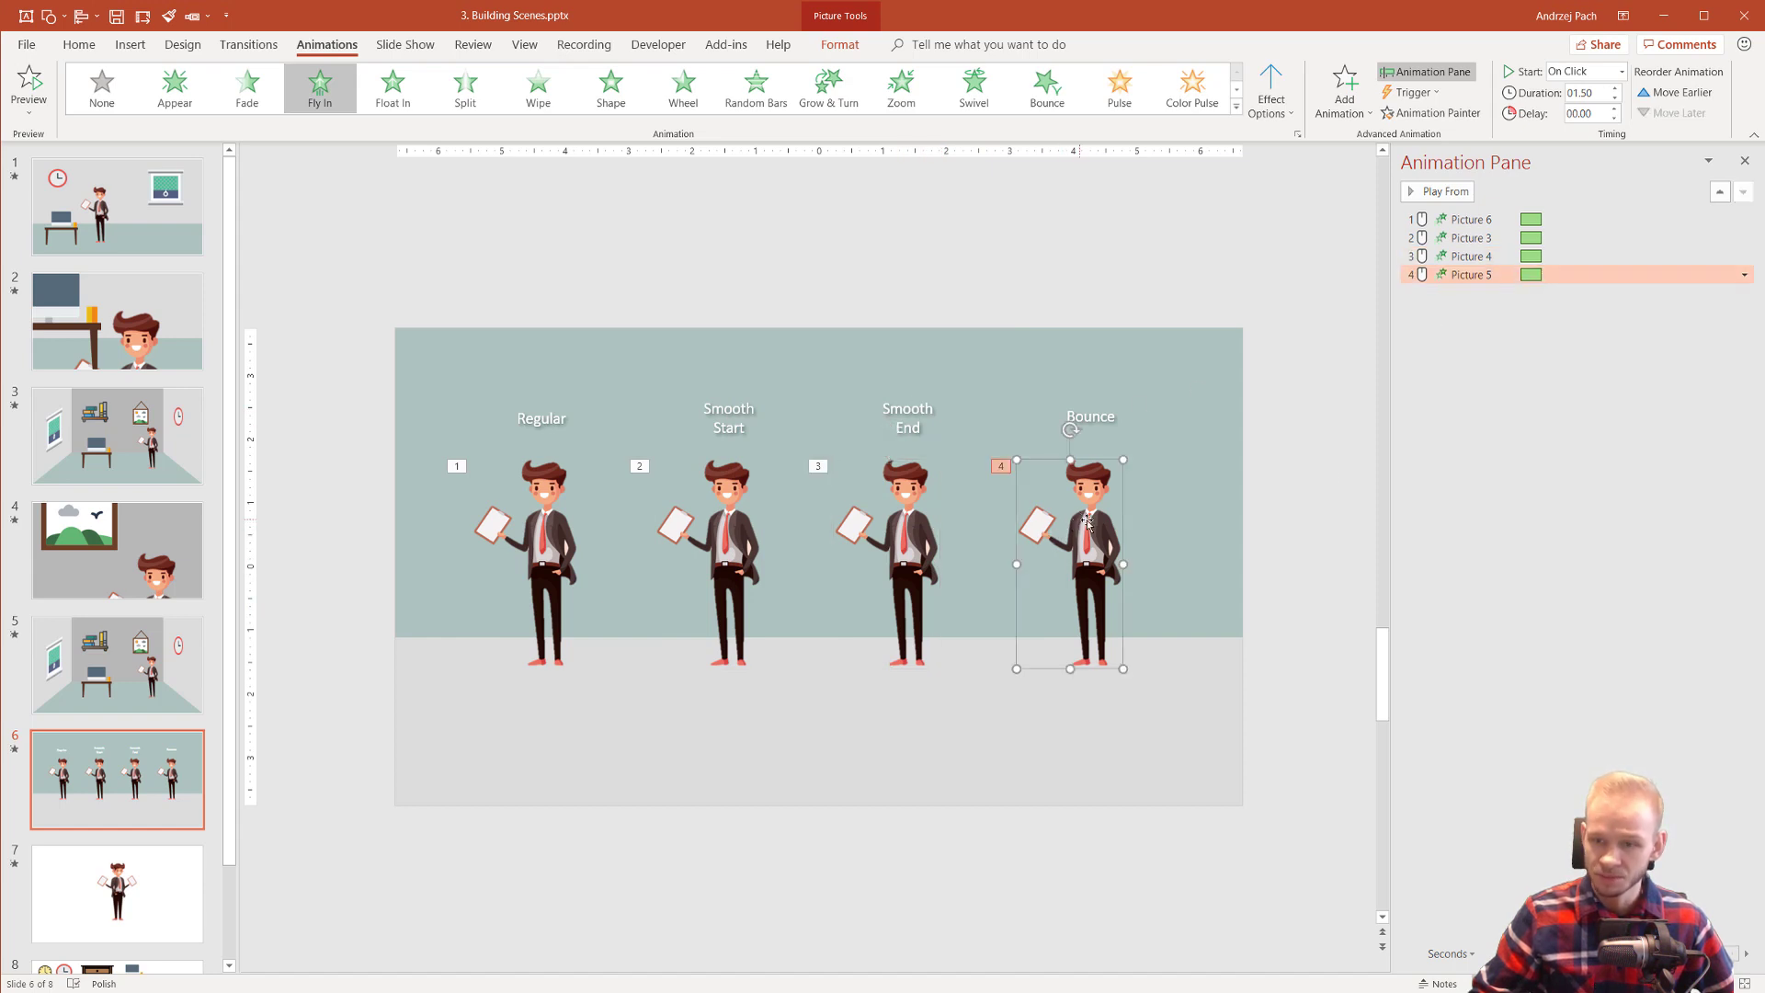
Lengthen the Bounce figure's bounce end in its Fly In effect and preview it
double_click(1529, 273)
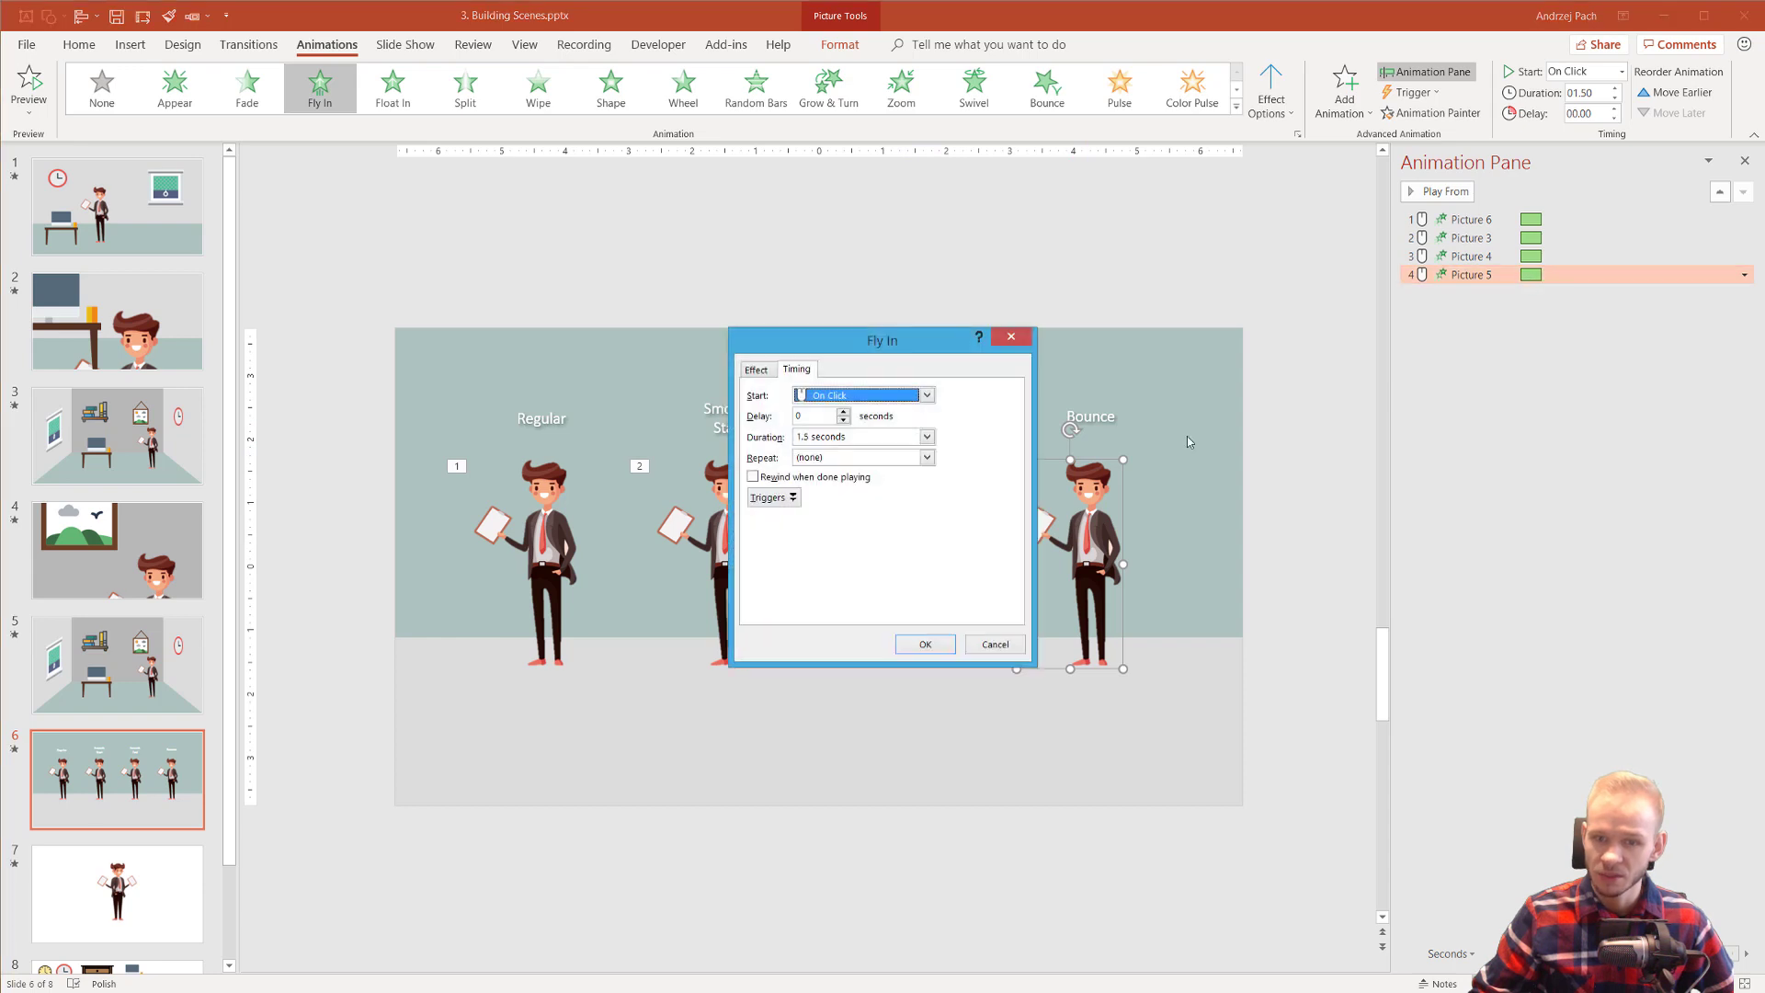
click(757, 369)
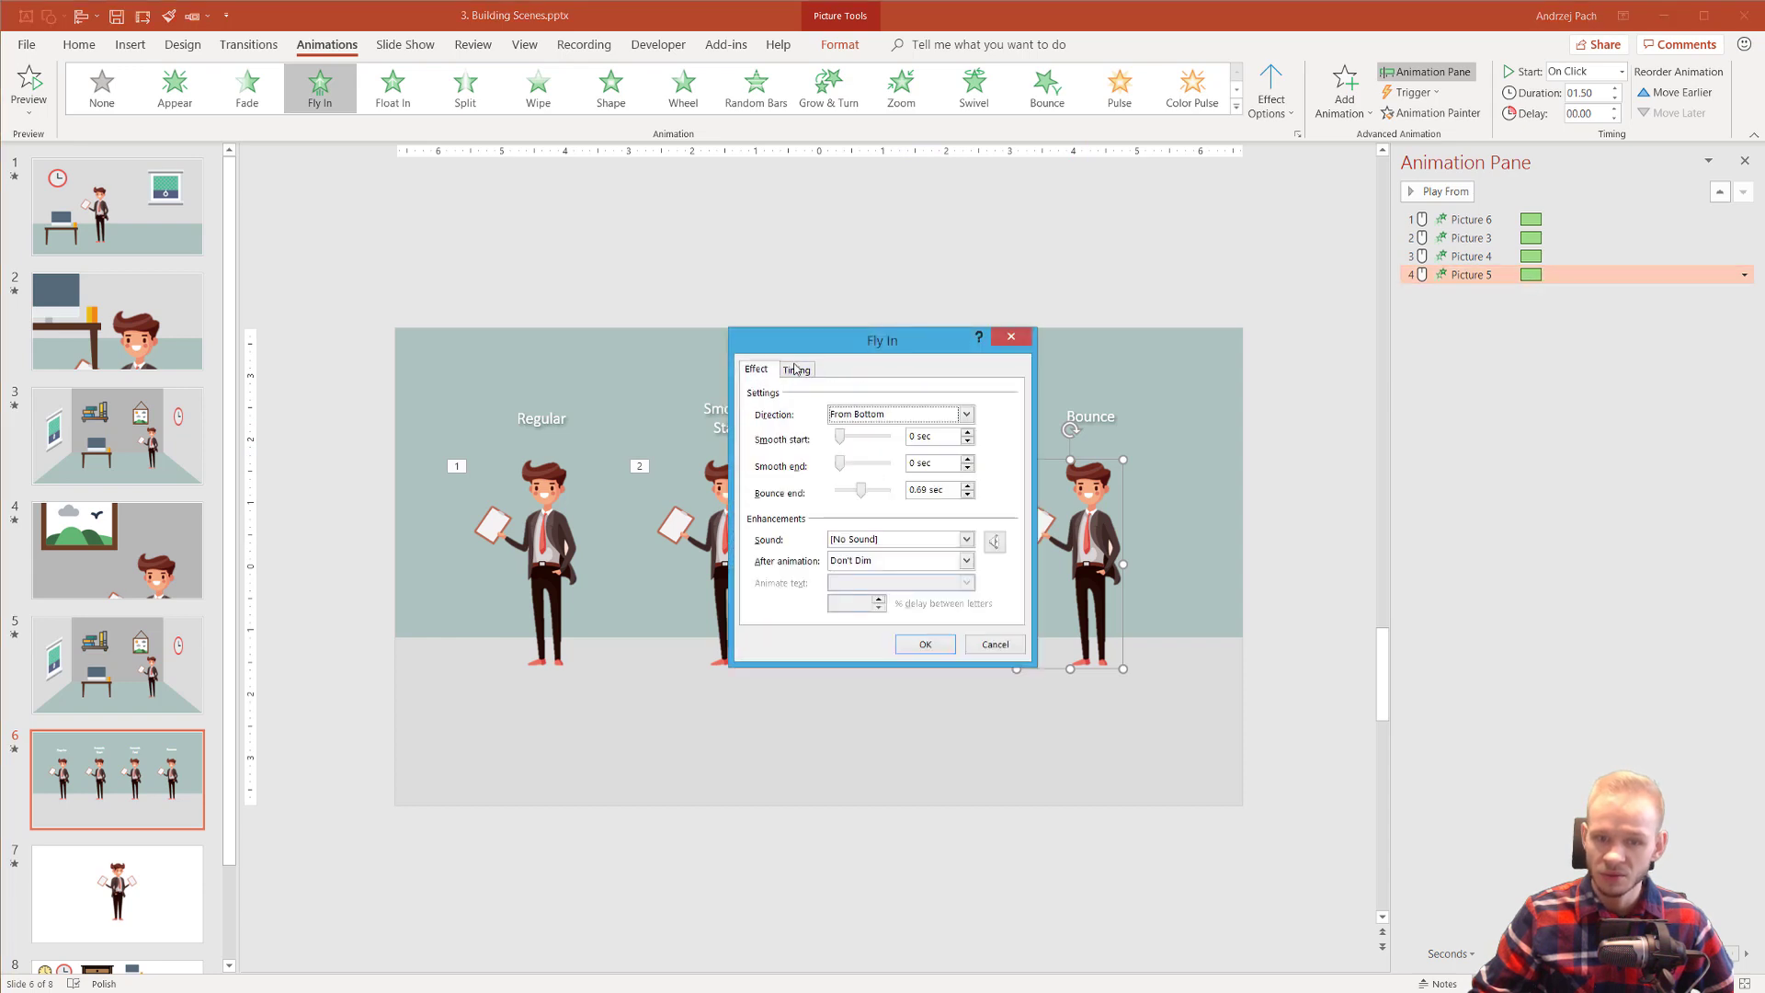
click(862, 493)
drag(863, 496, 896, 493)
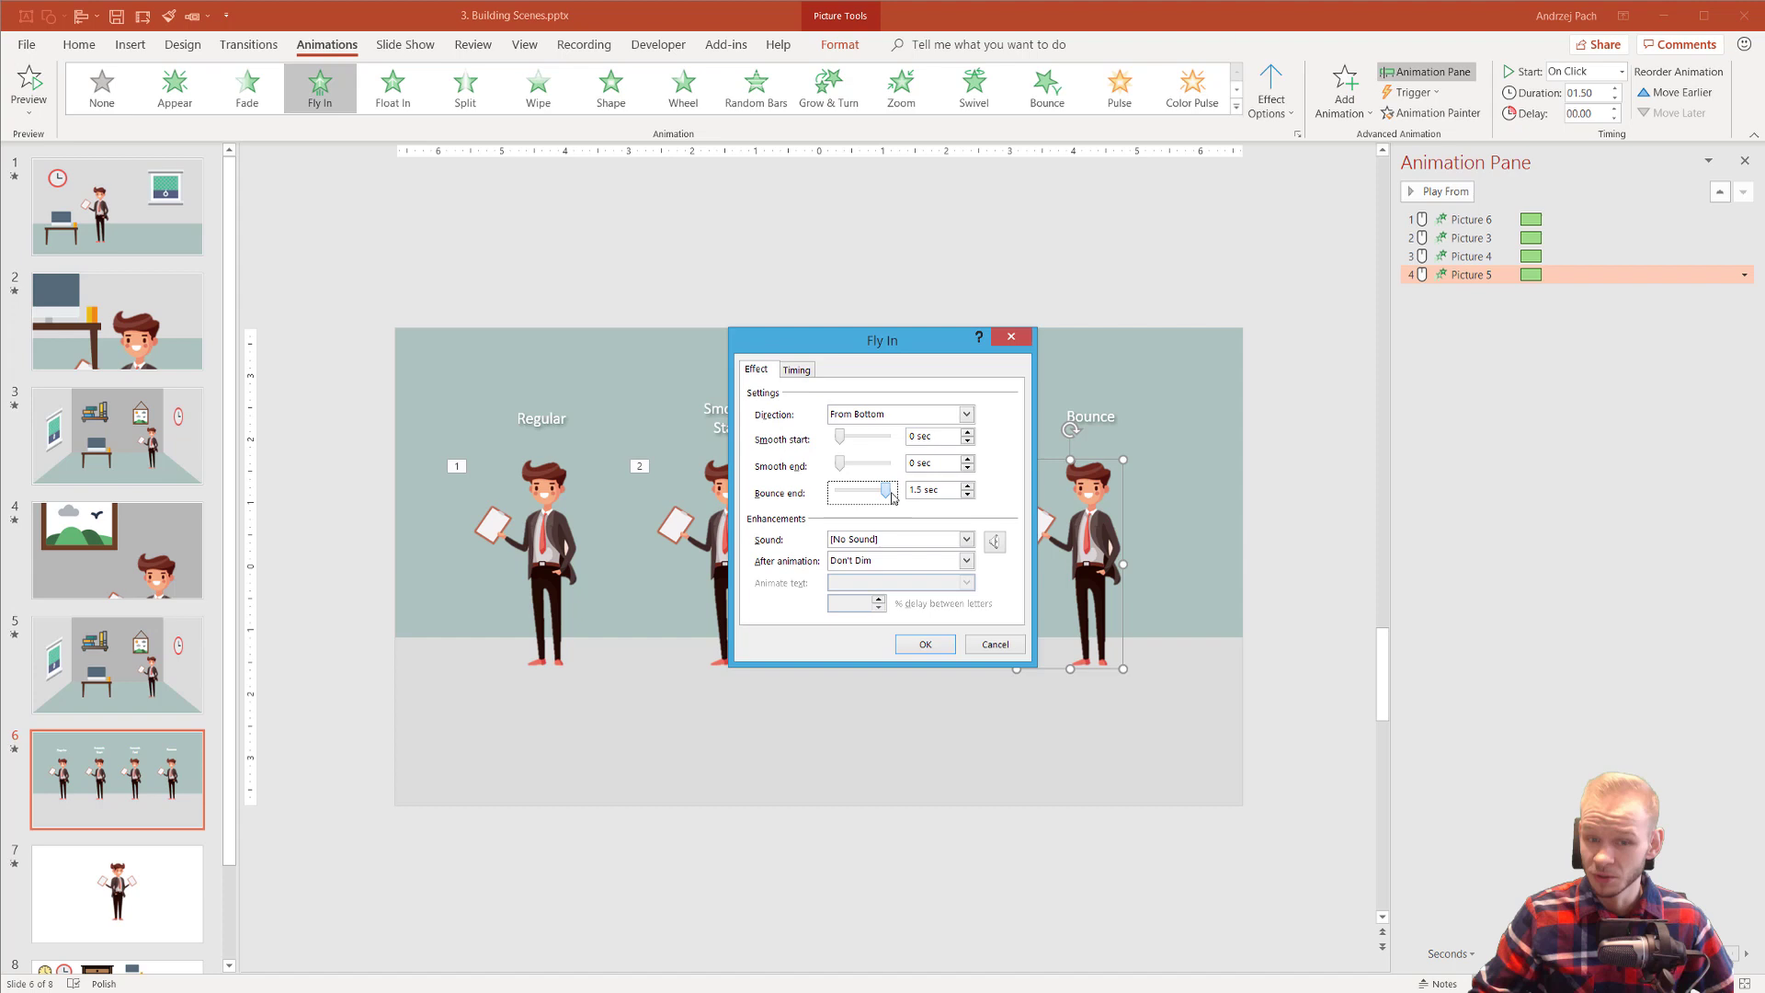
click(940, 644)
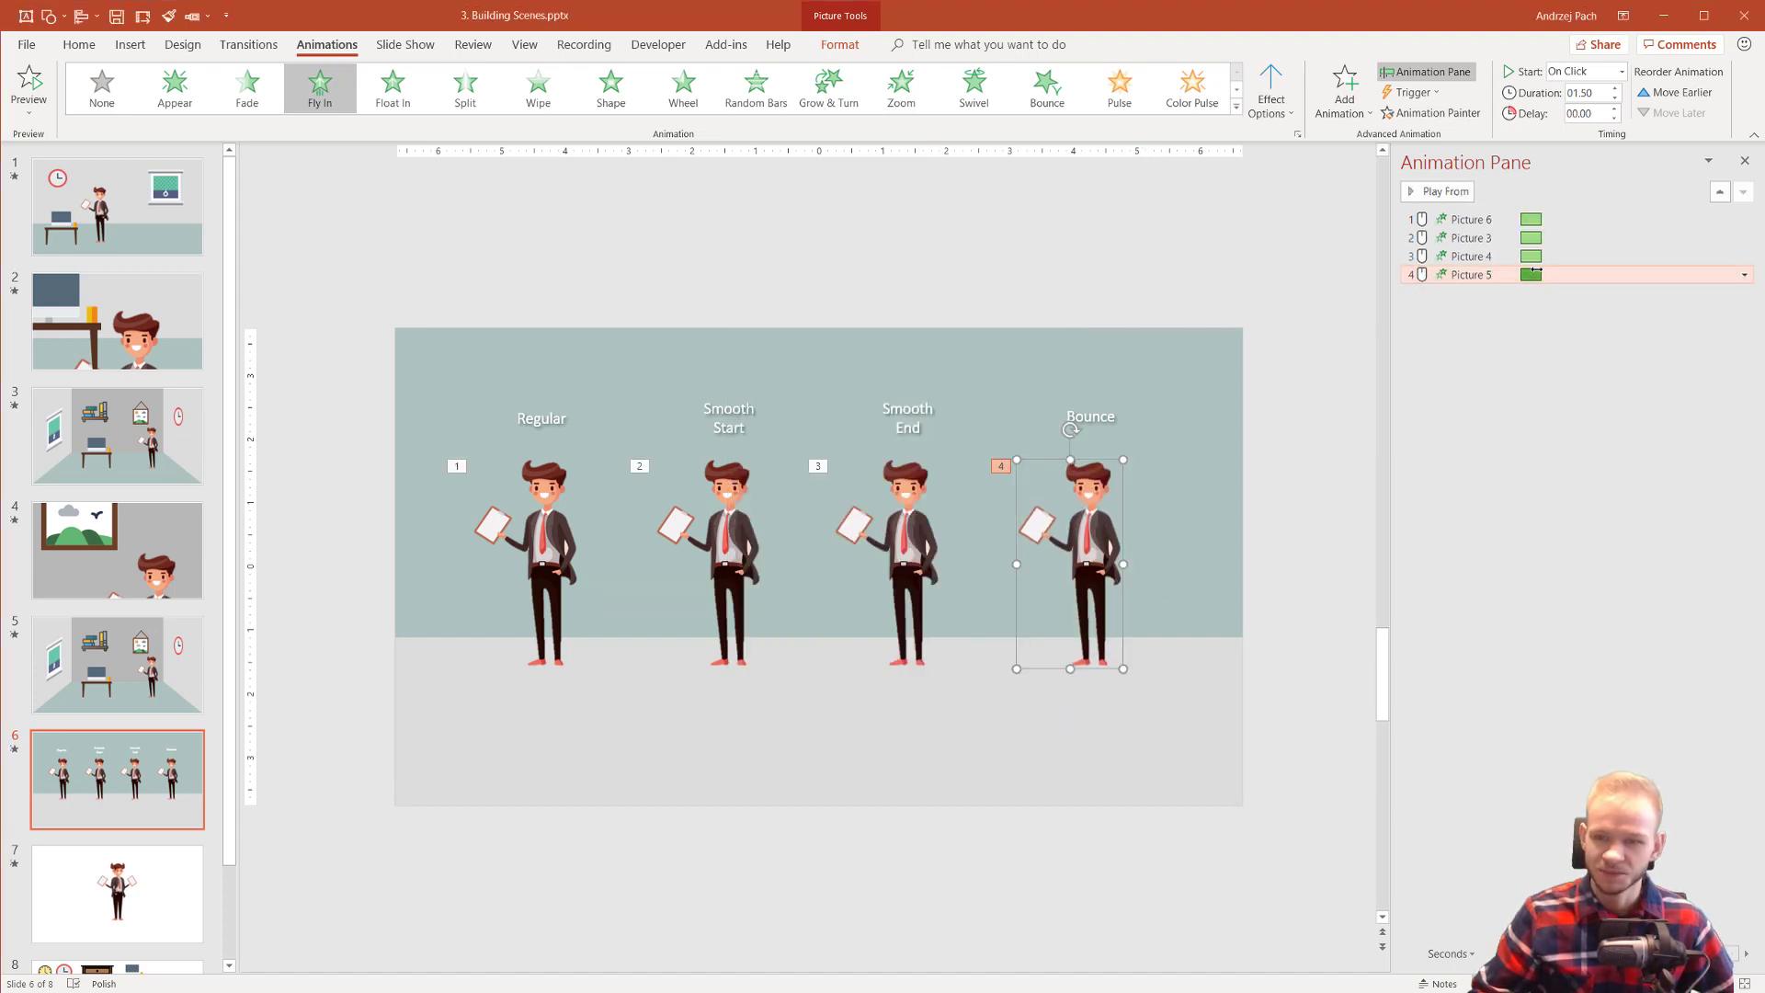
Shorten the Bounce figure's bounce end to about 0.68 seconds and preview it
double_click(1531, 274)
click(756, 371)
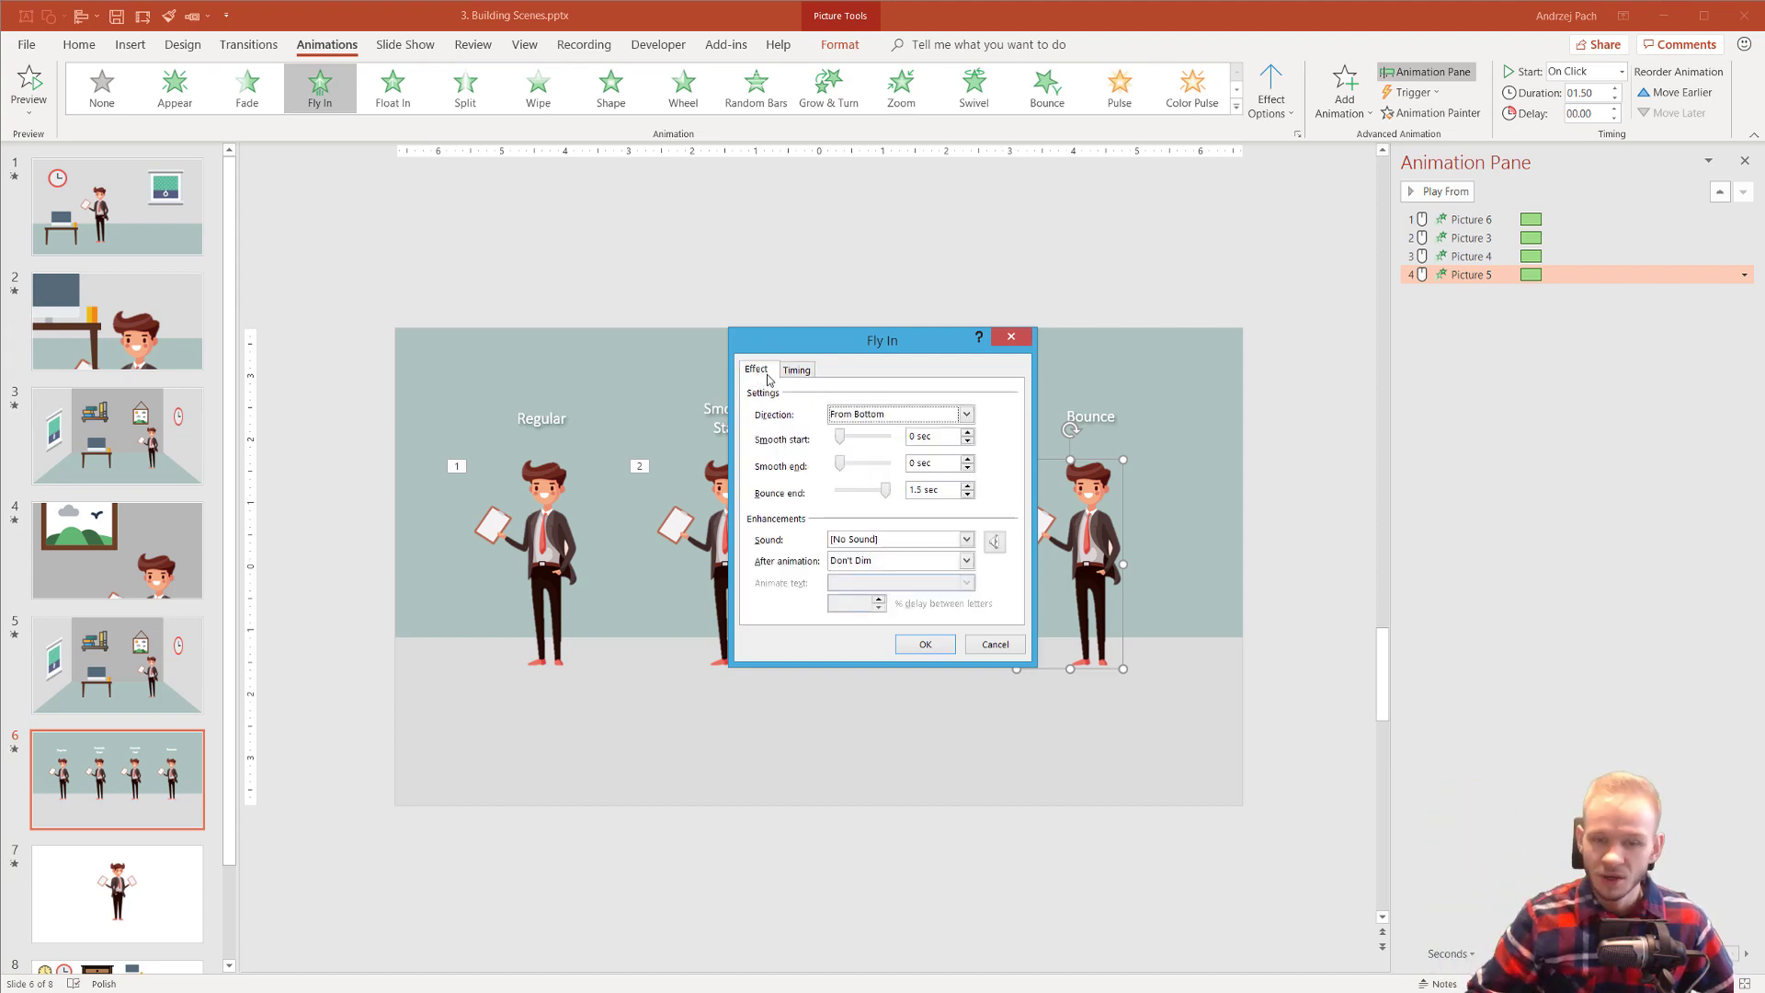
drag(886, 493, 866, 498)
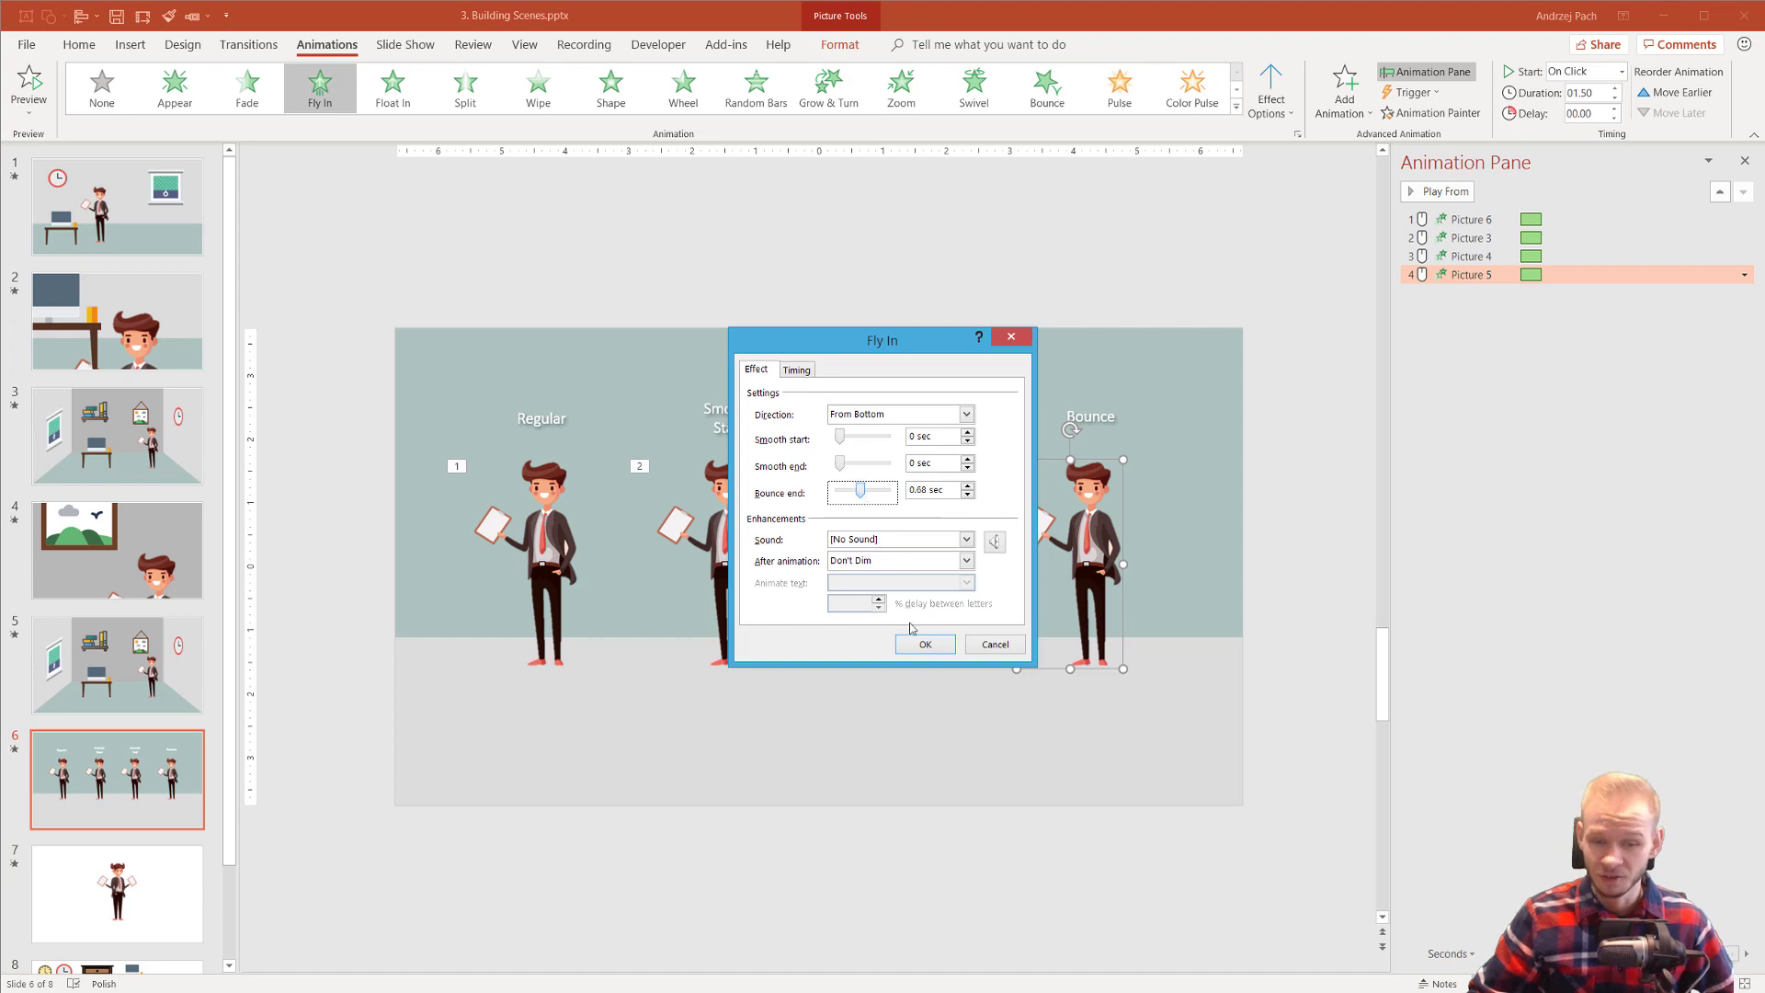
click(923, 645)
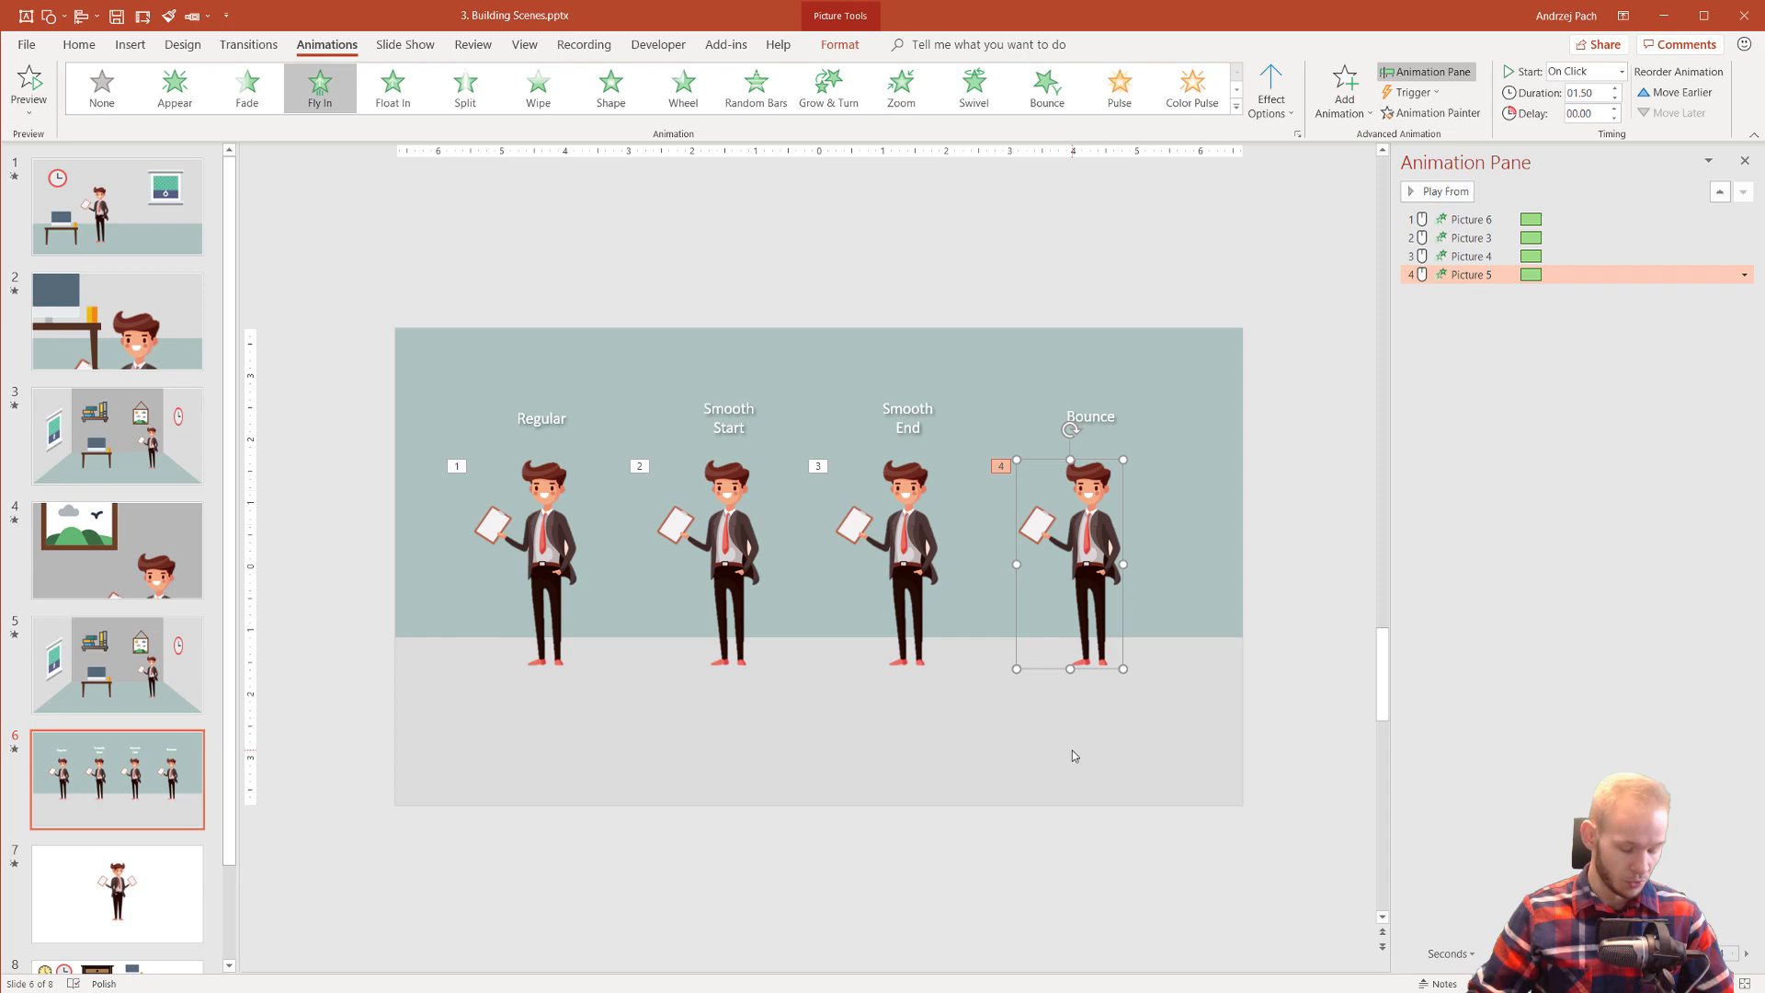
key(shift+F5)
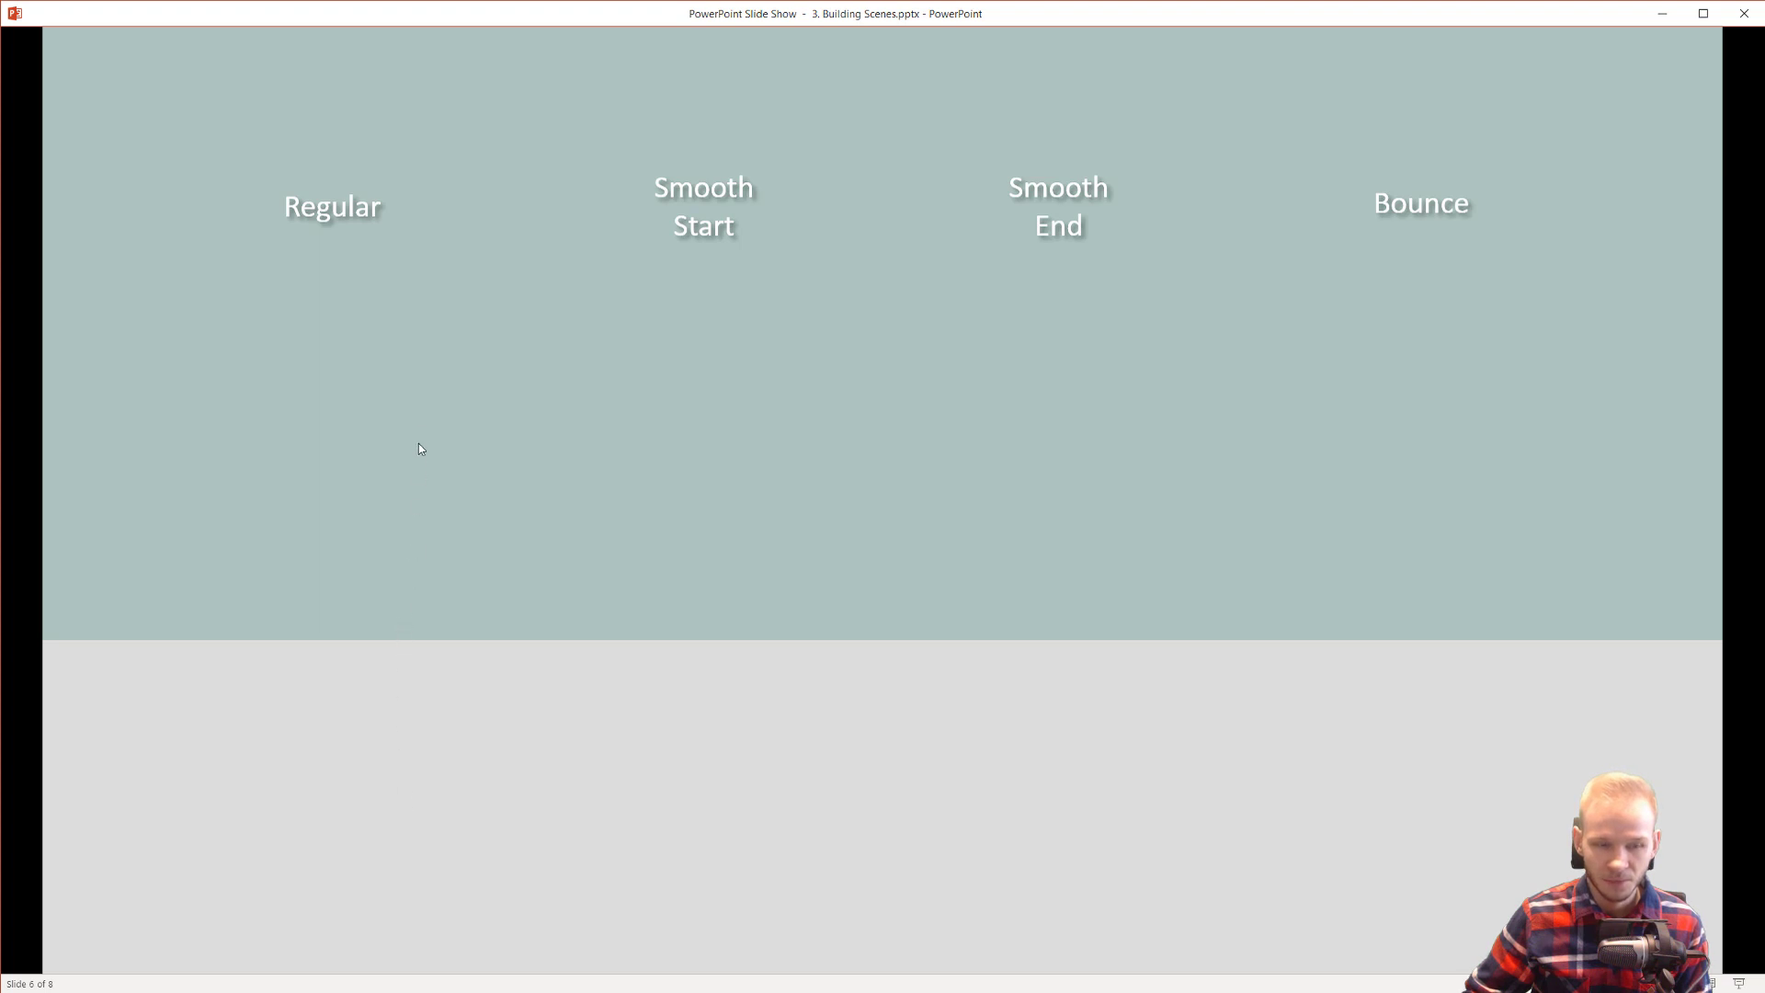
click(824, 470)
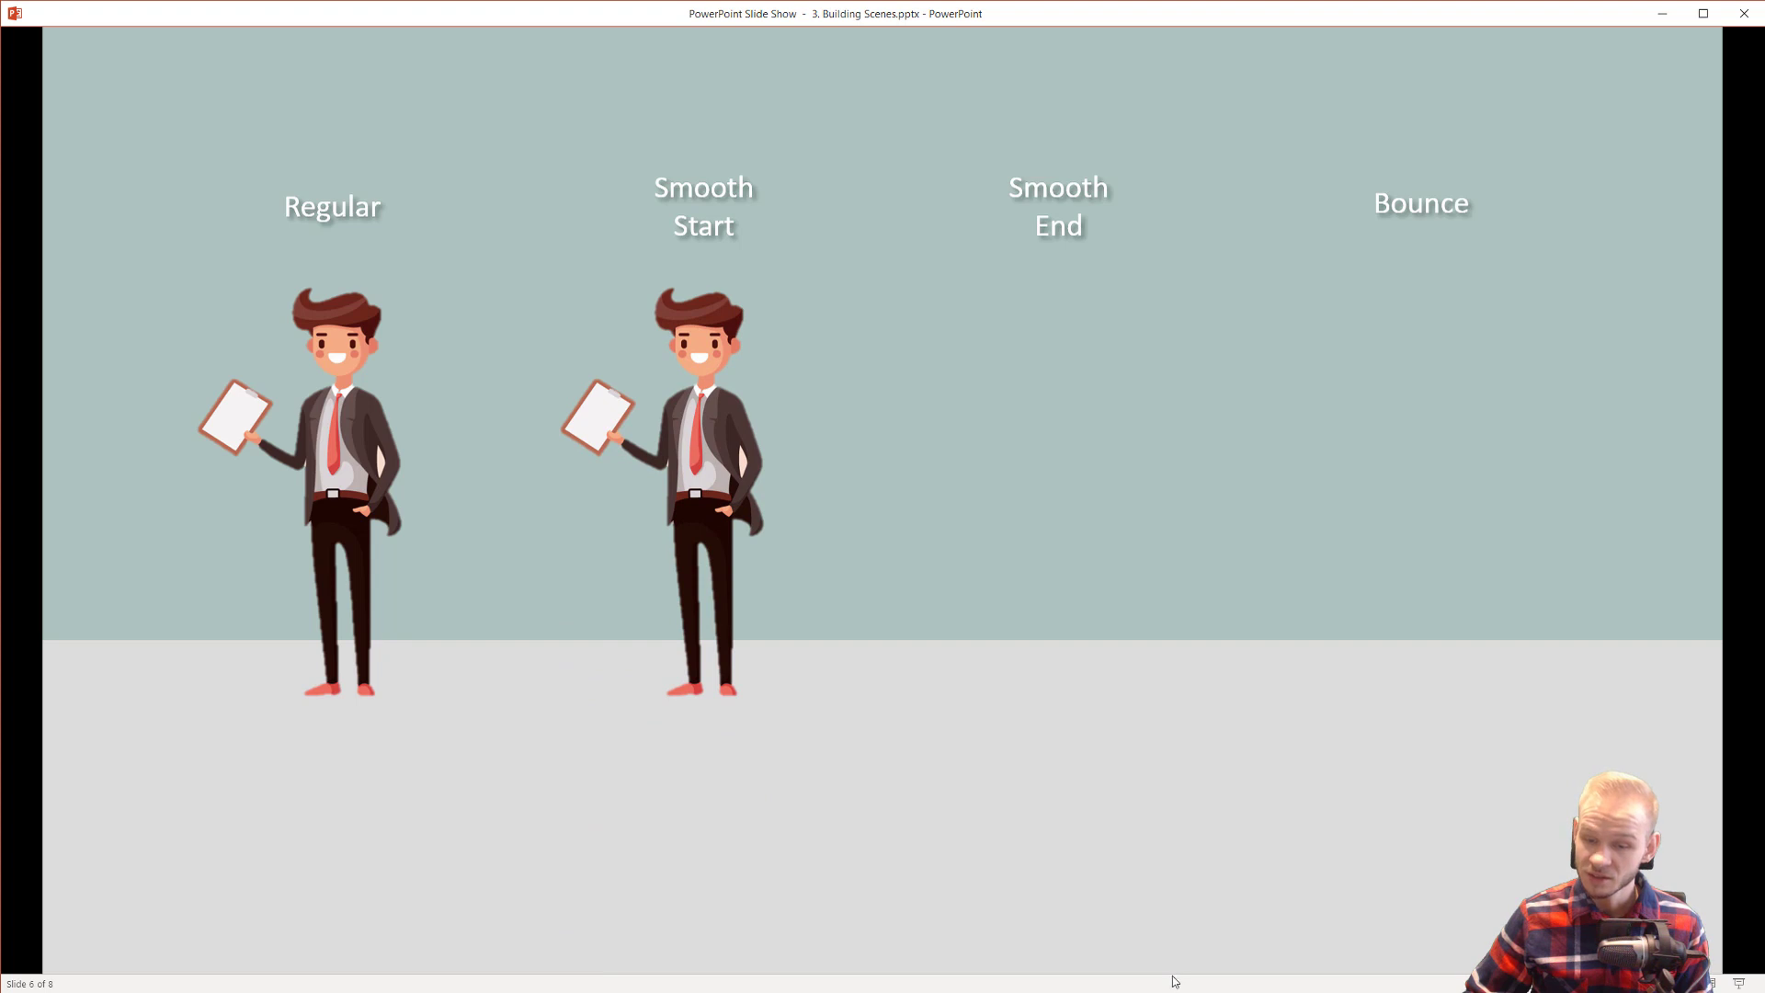
click(1347, 397)
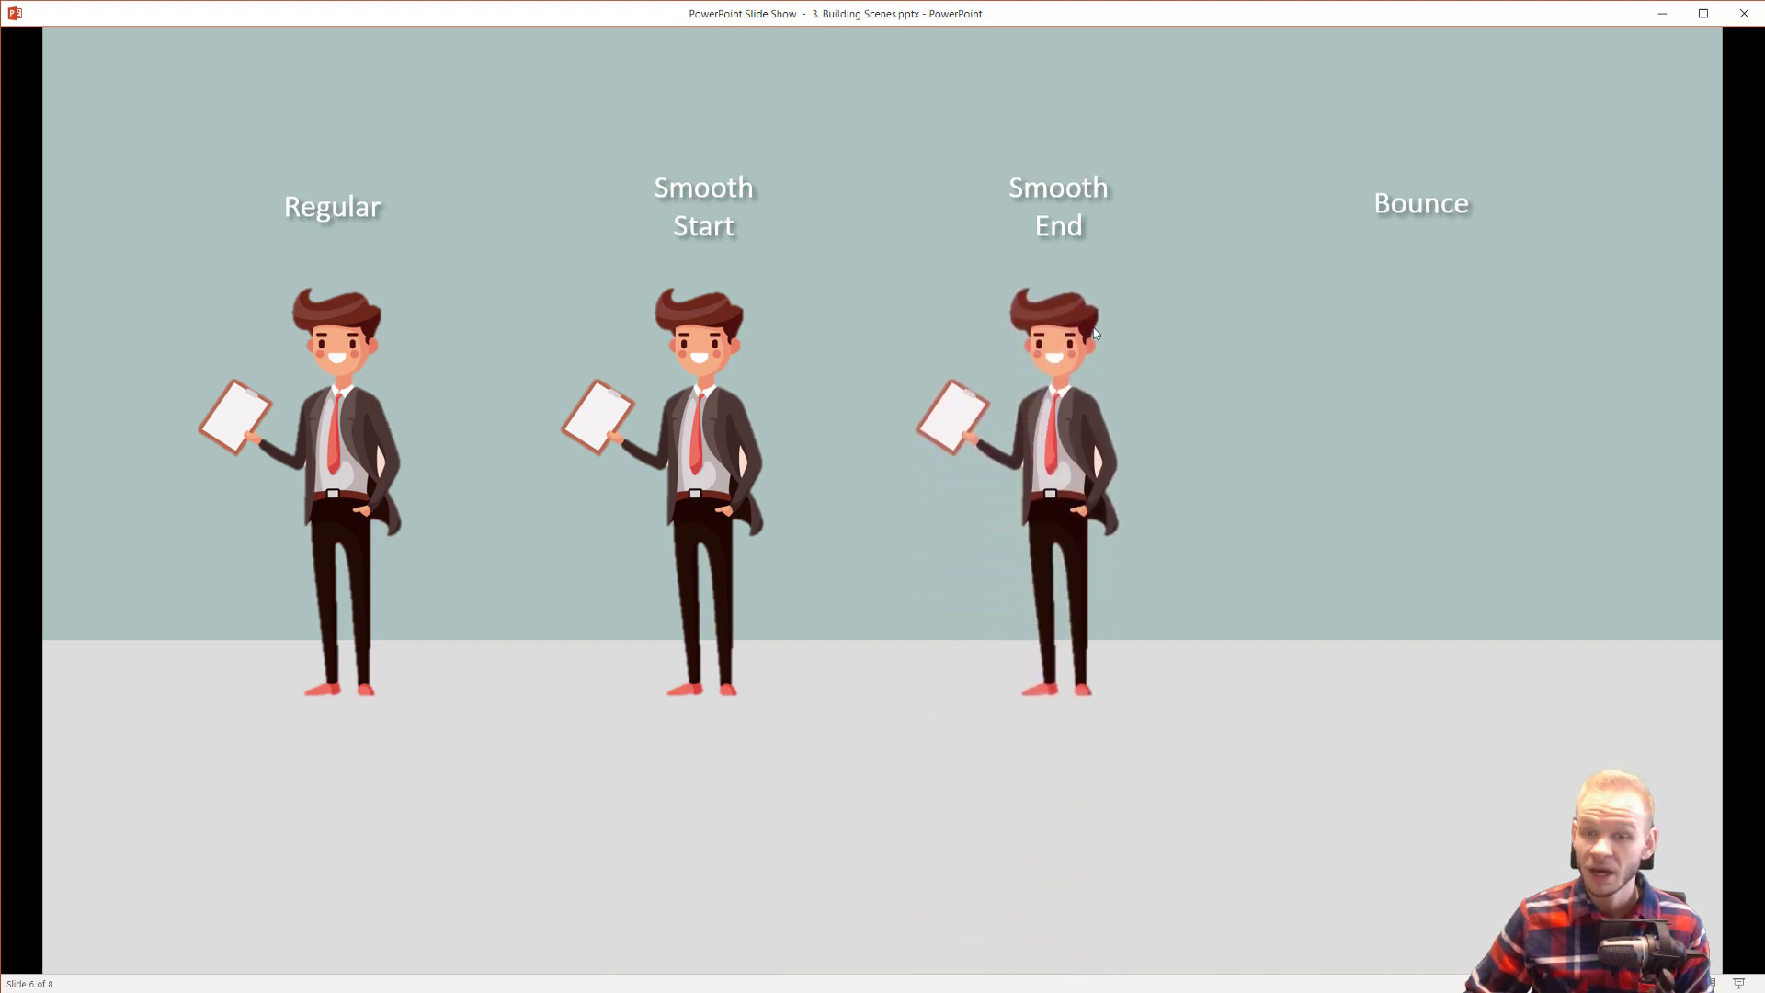
key(Left)
key(Left)
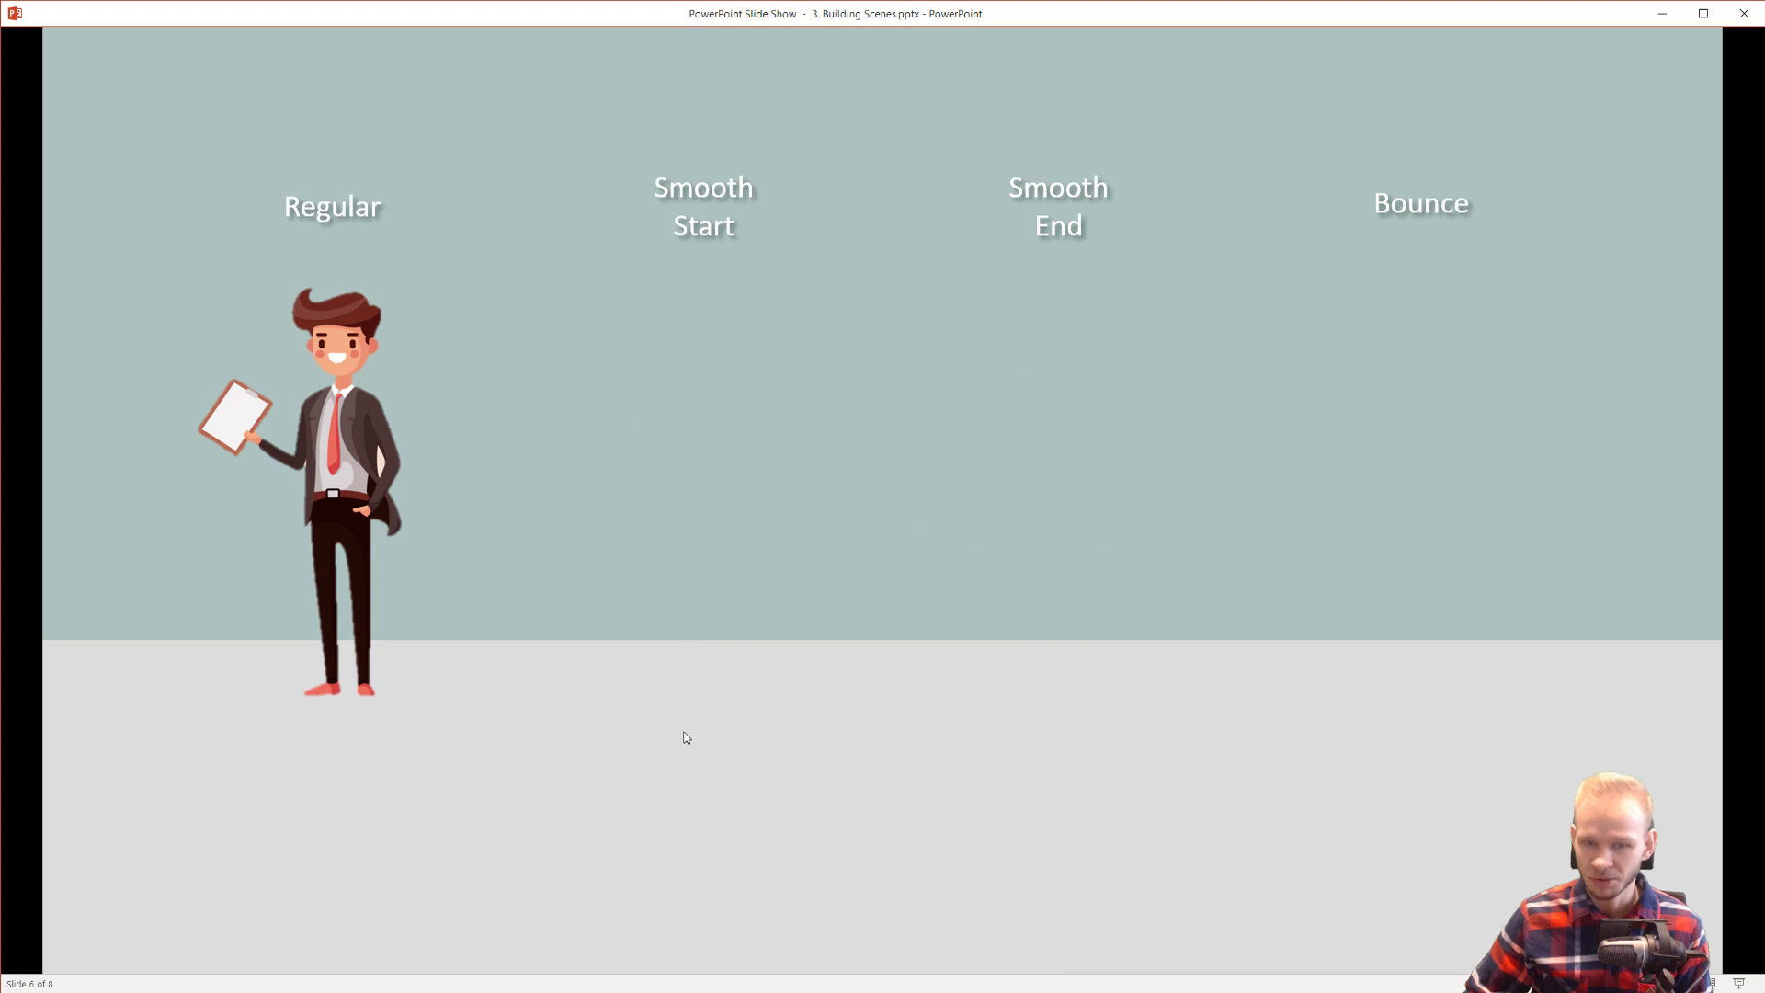
click(685, 737)
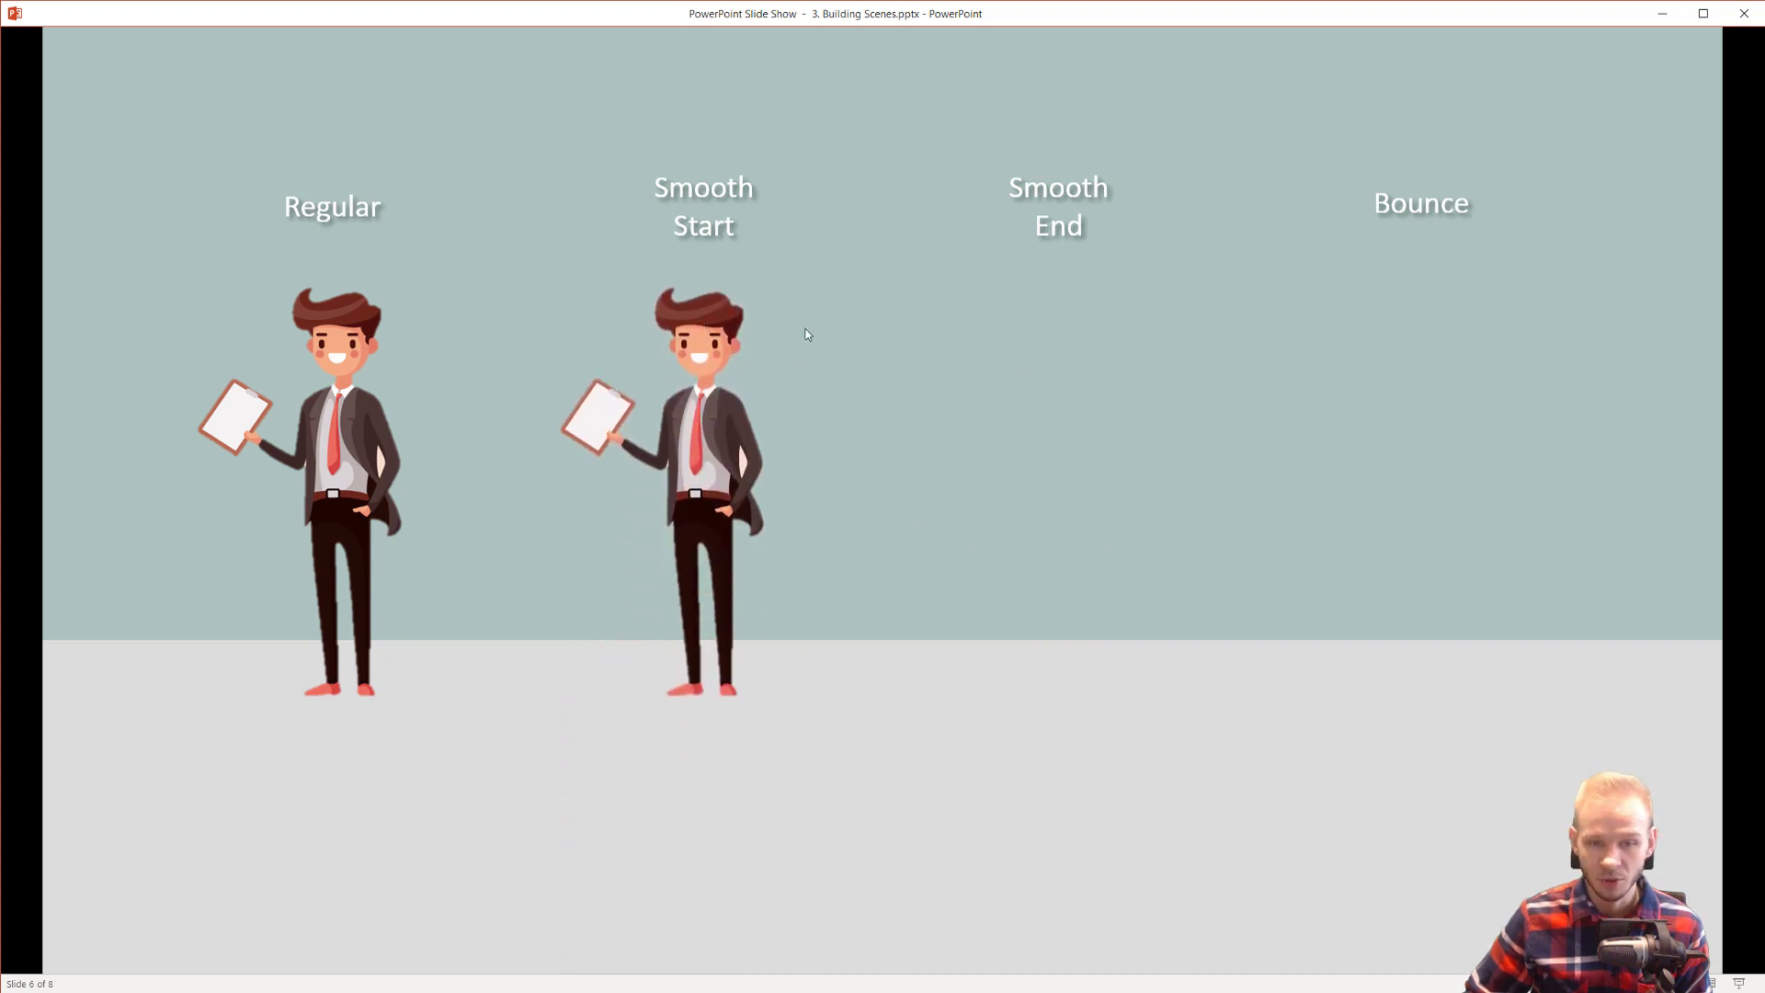
click(1336, 581)
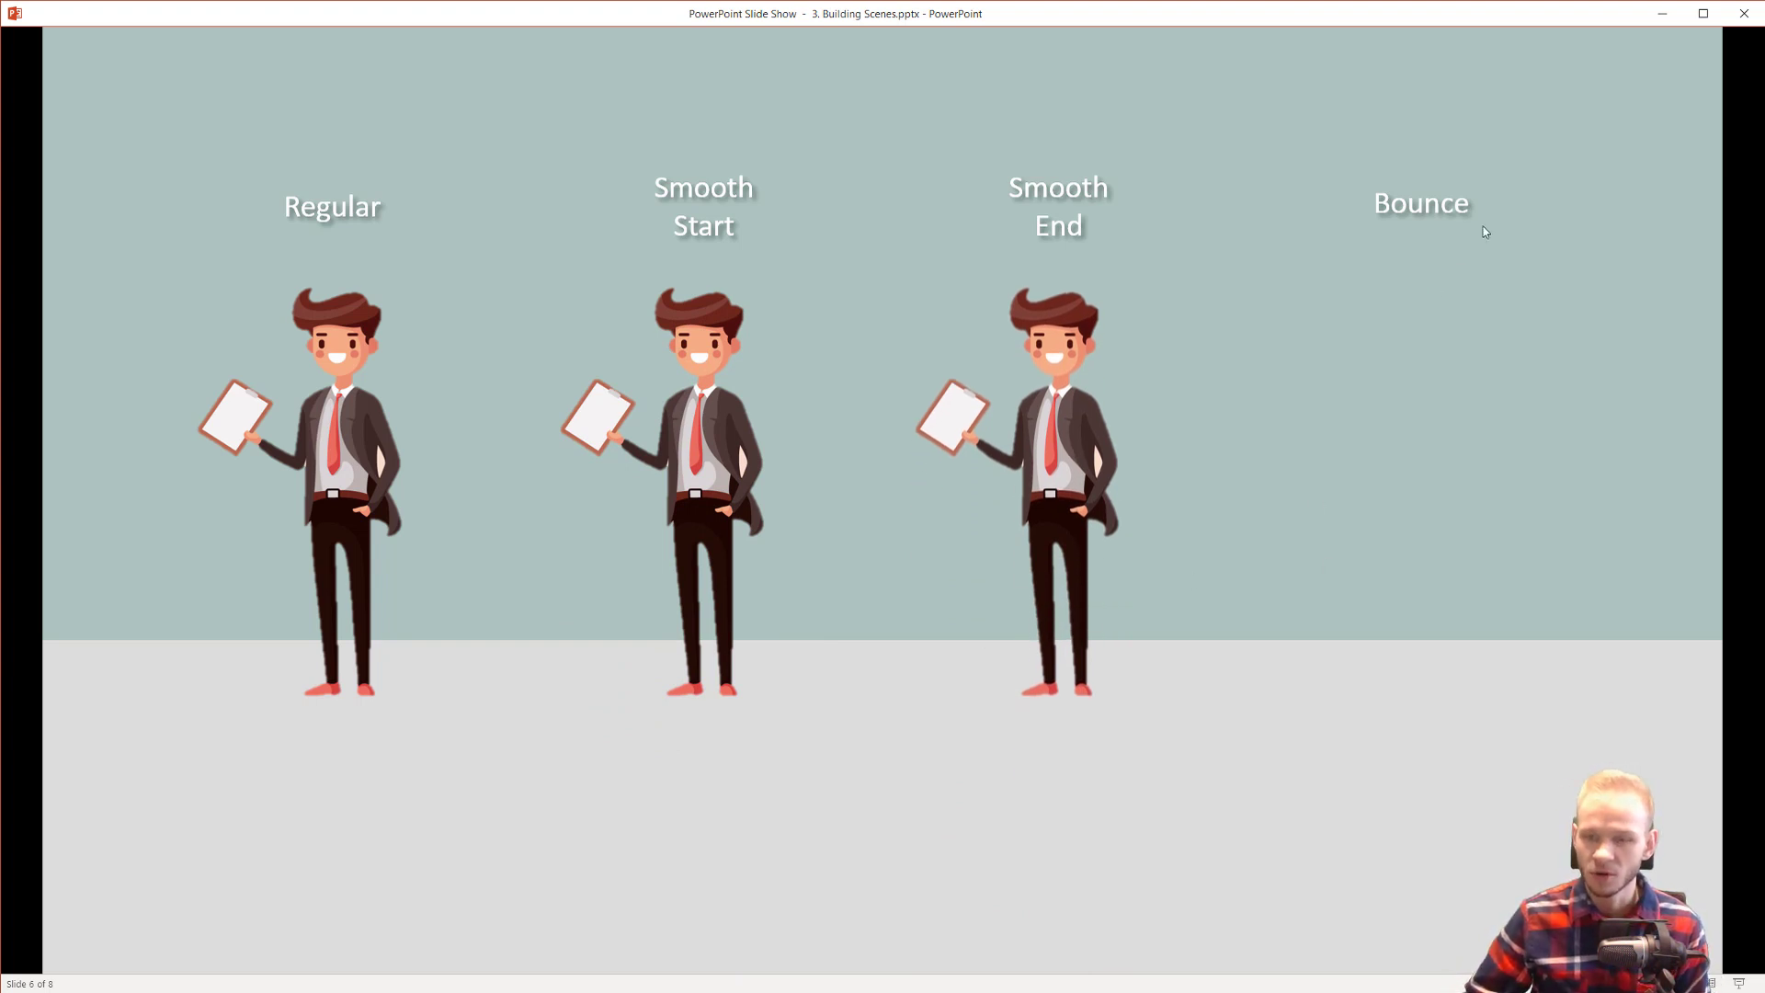
click(1541, 234)
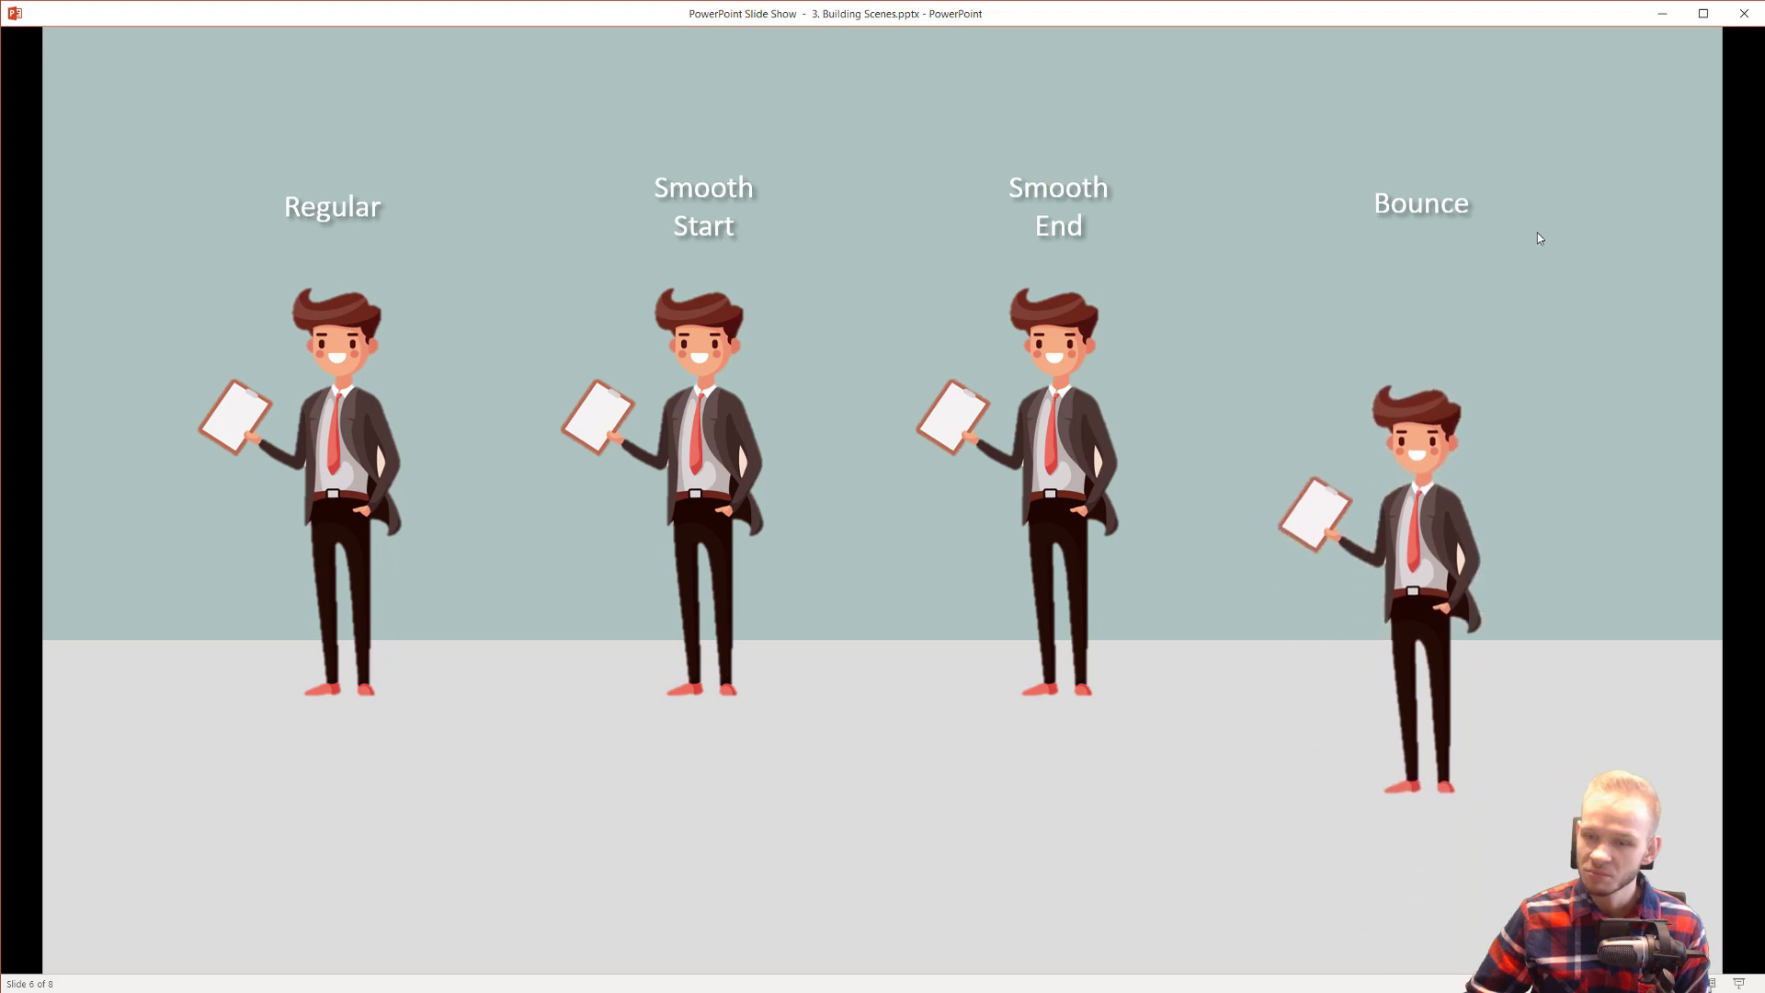
key(Left)
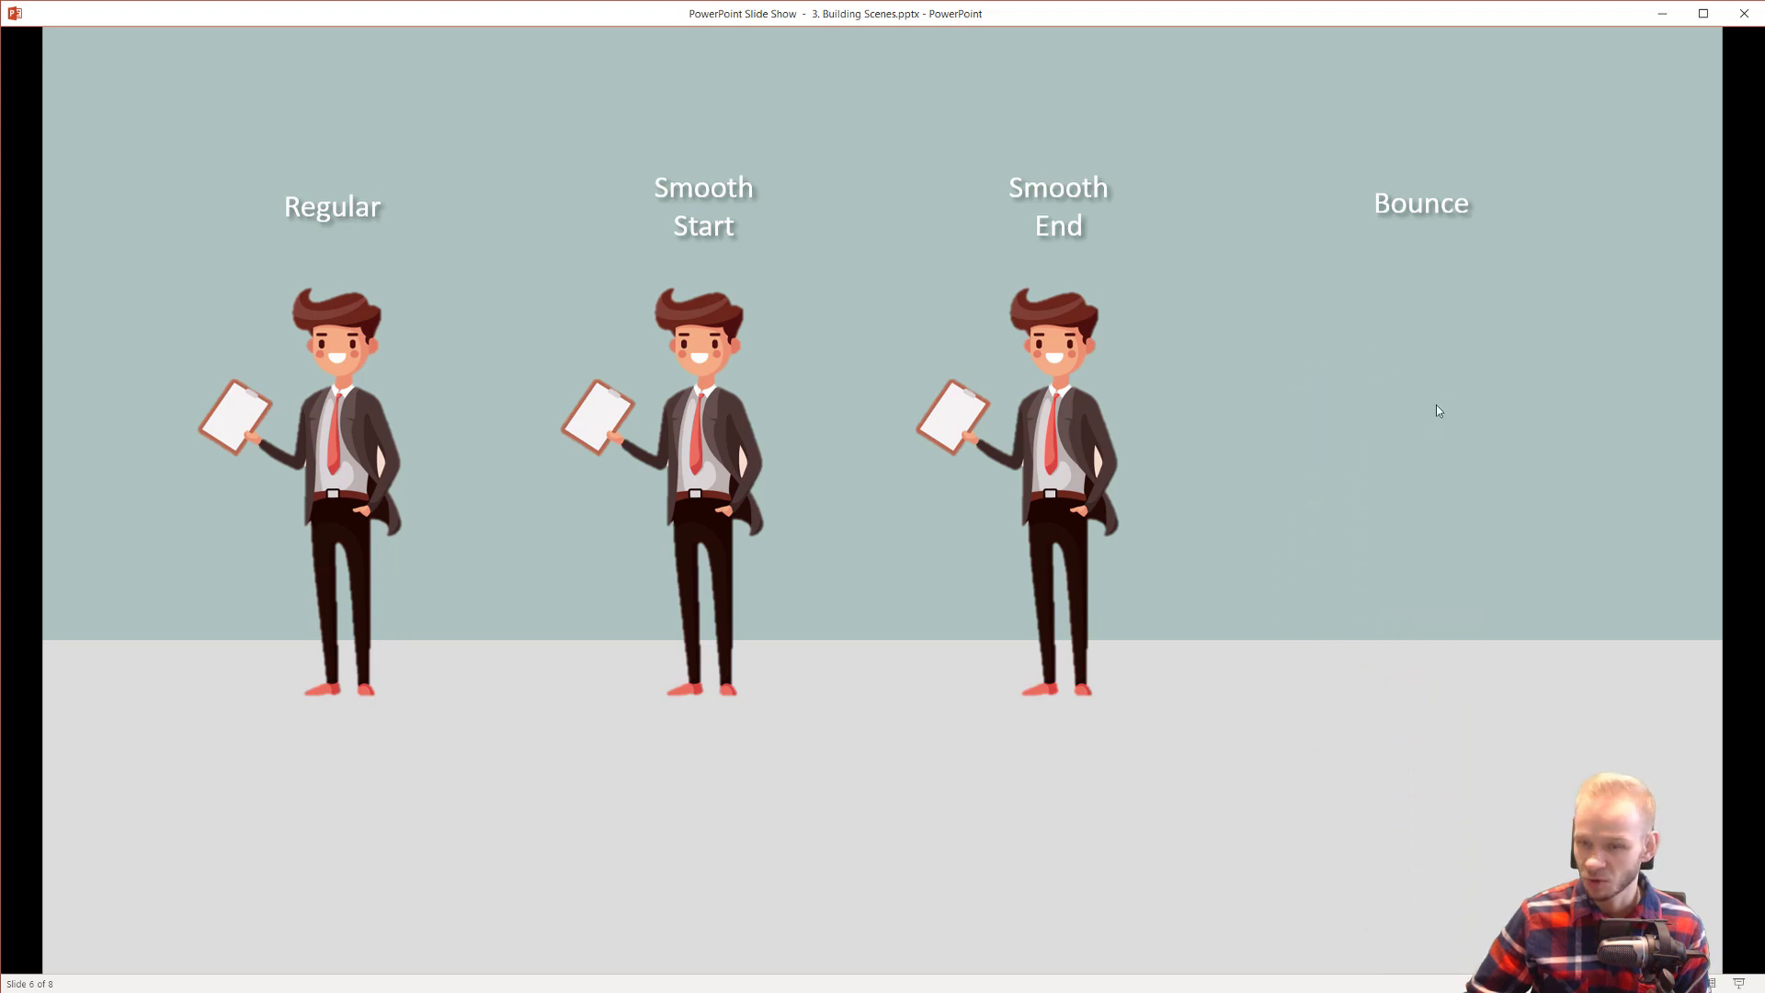
click(1517, 499)
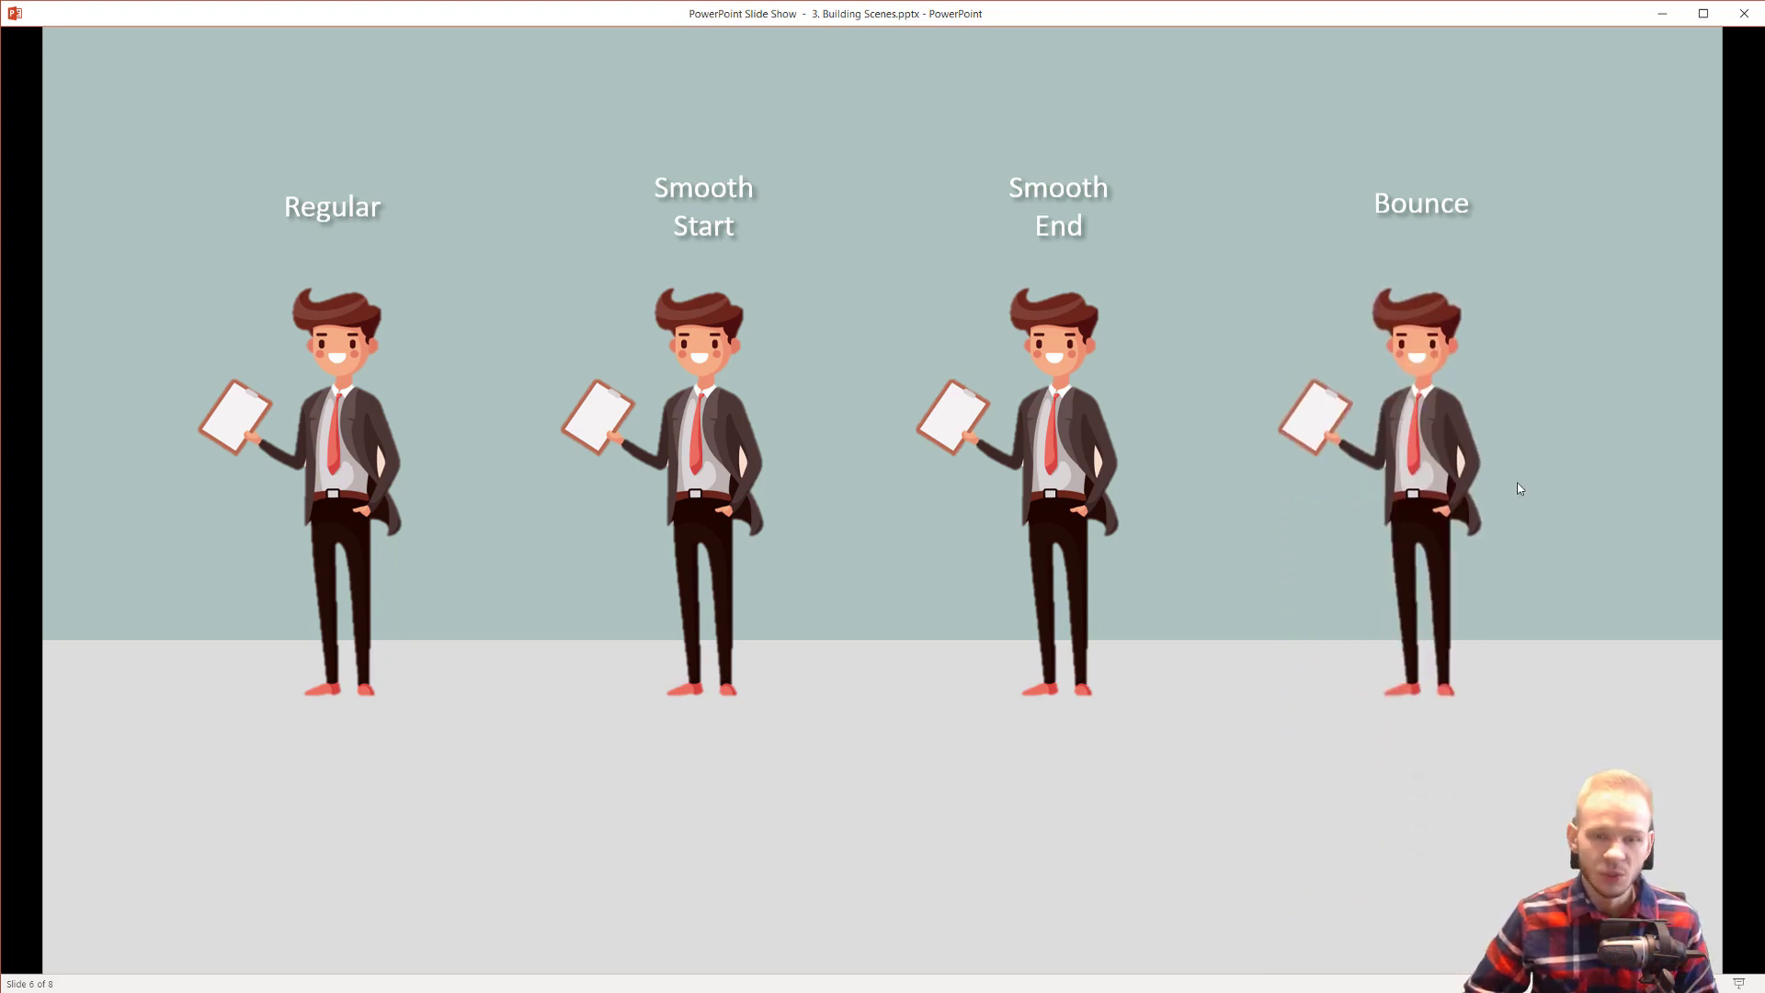
key(Escape)
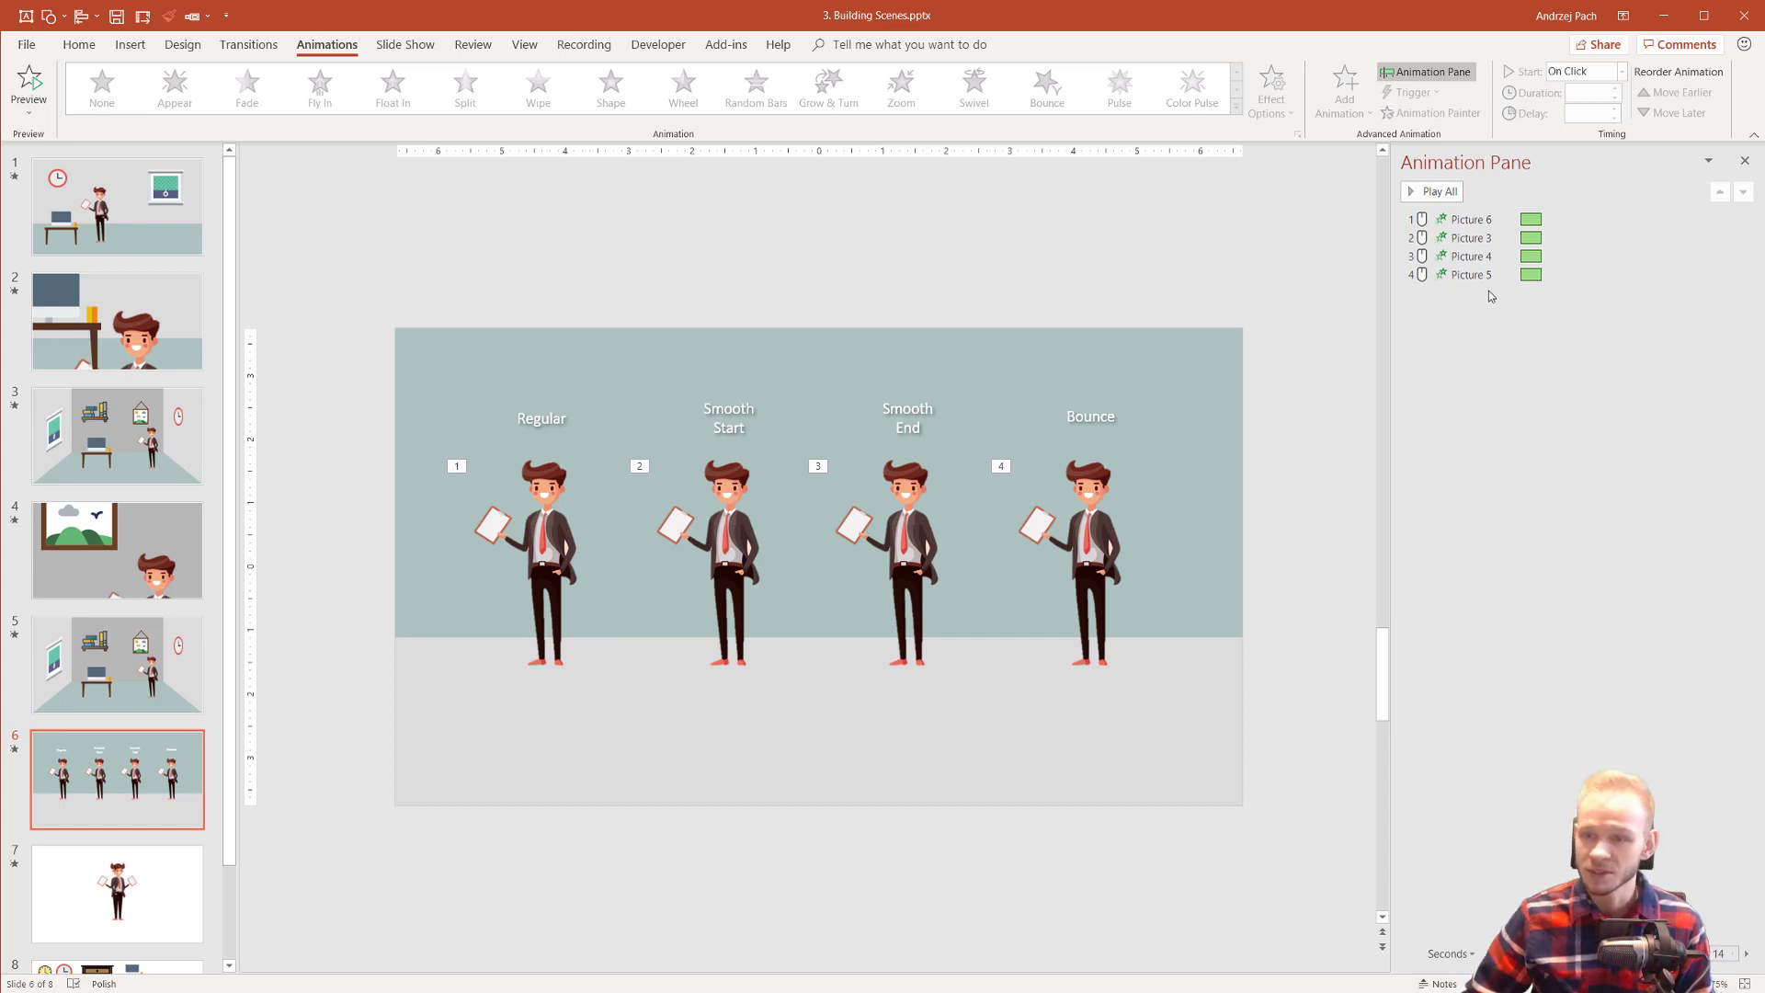
Set all four figure animations to start With Previous and preview them flying in together
click(1471, 219)
shift+click(1471, 274)
right_click(1464, 240)
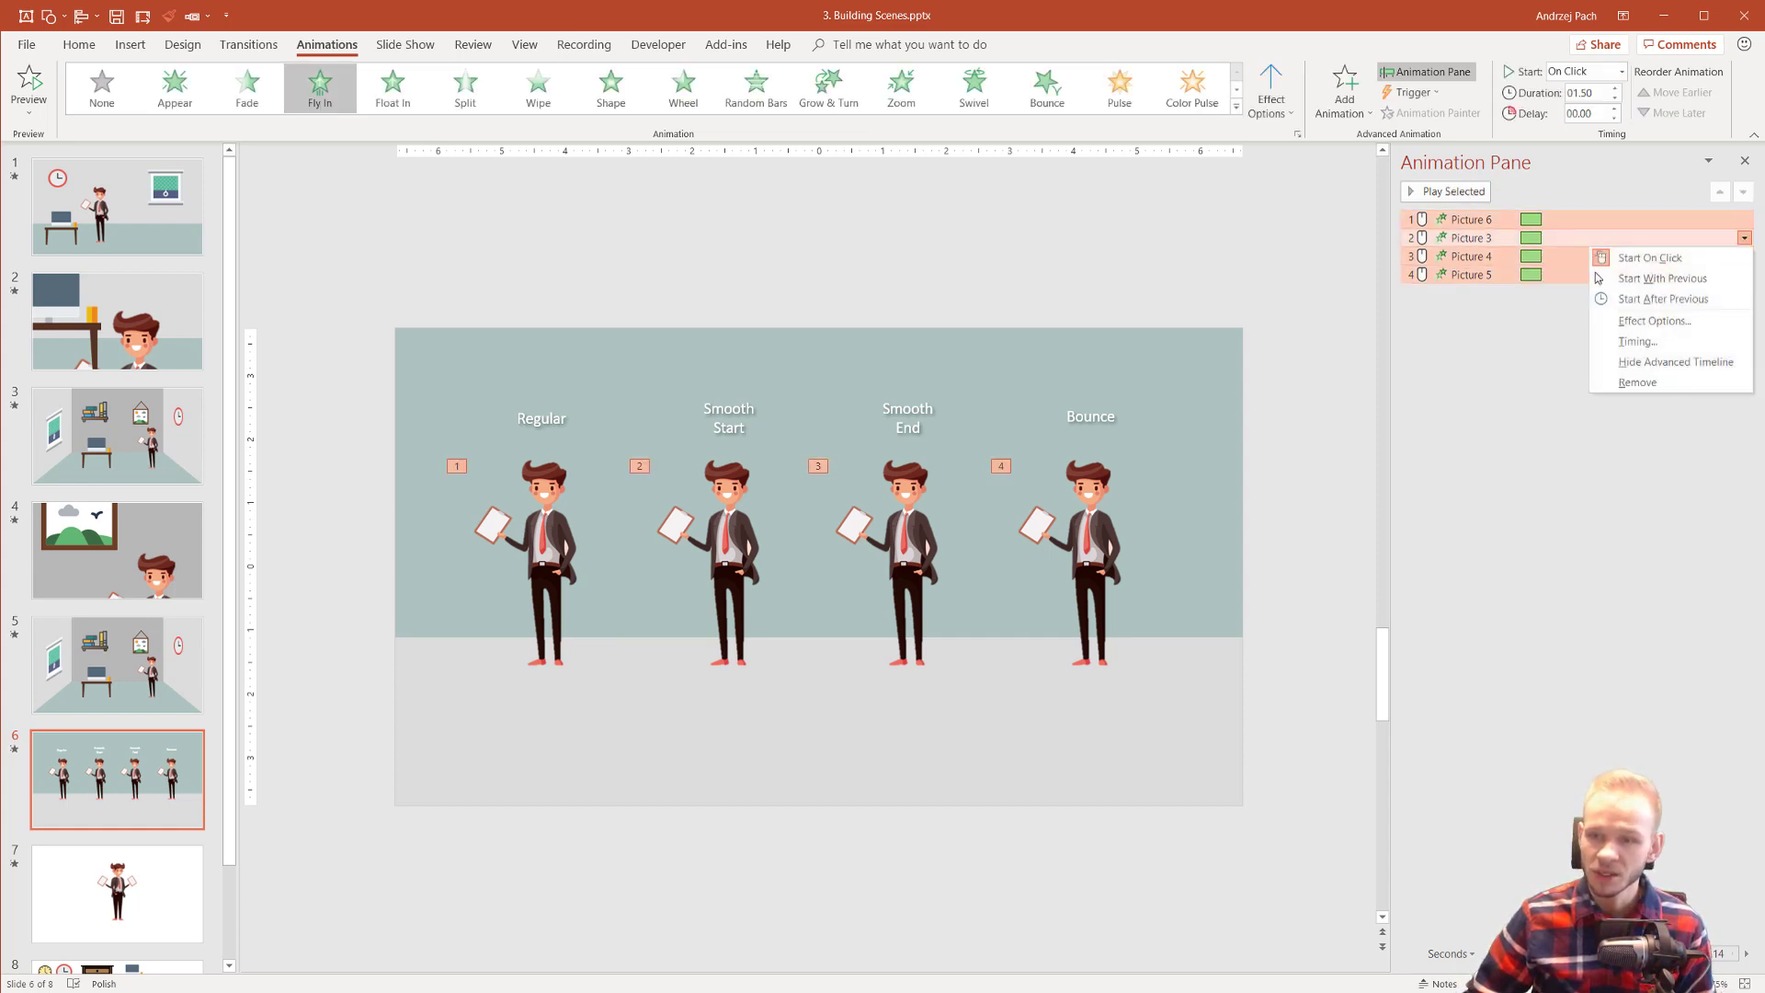
click(1640, 275)
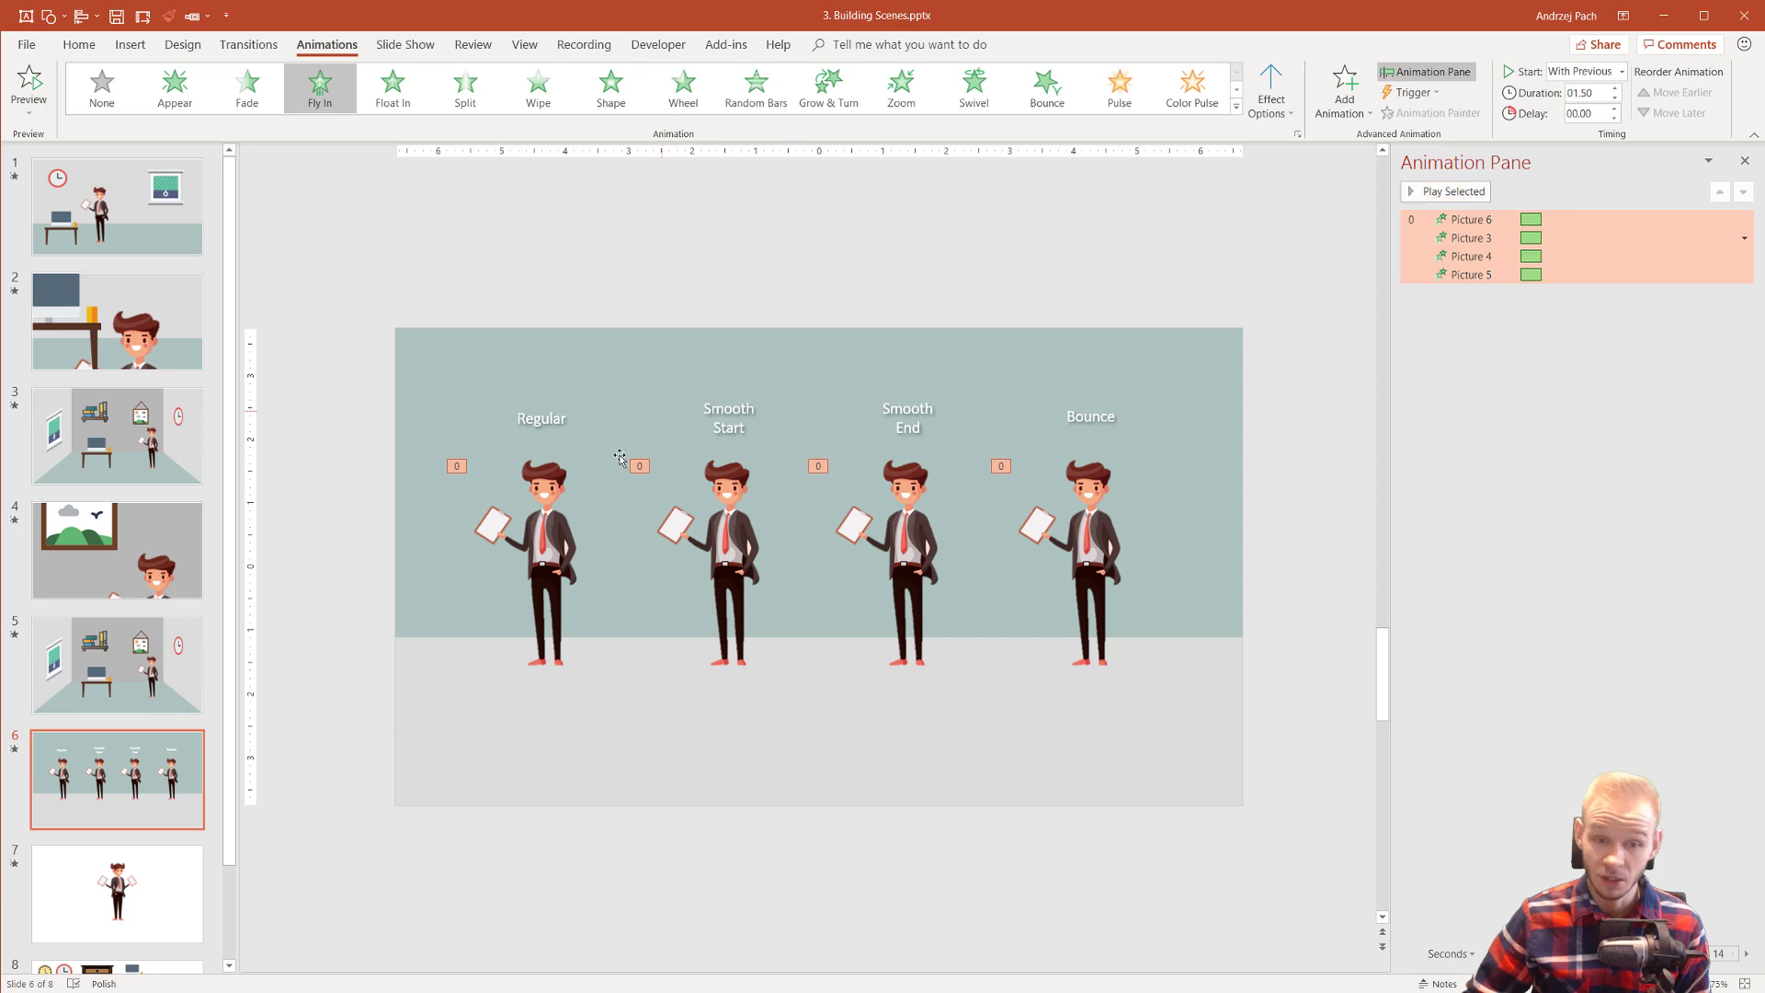
click(1454, 192)
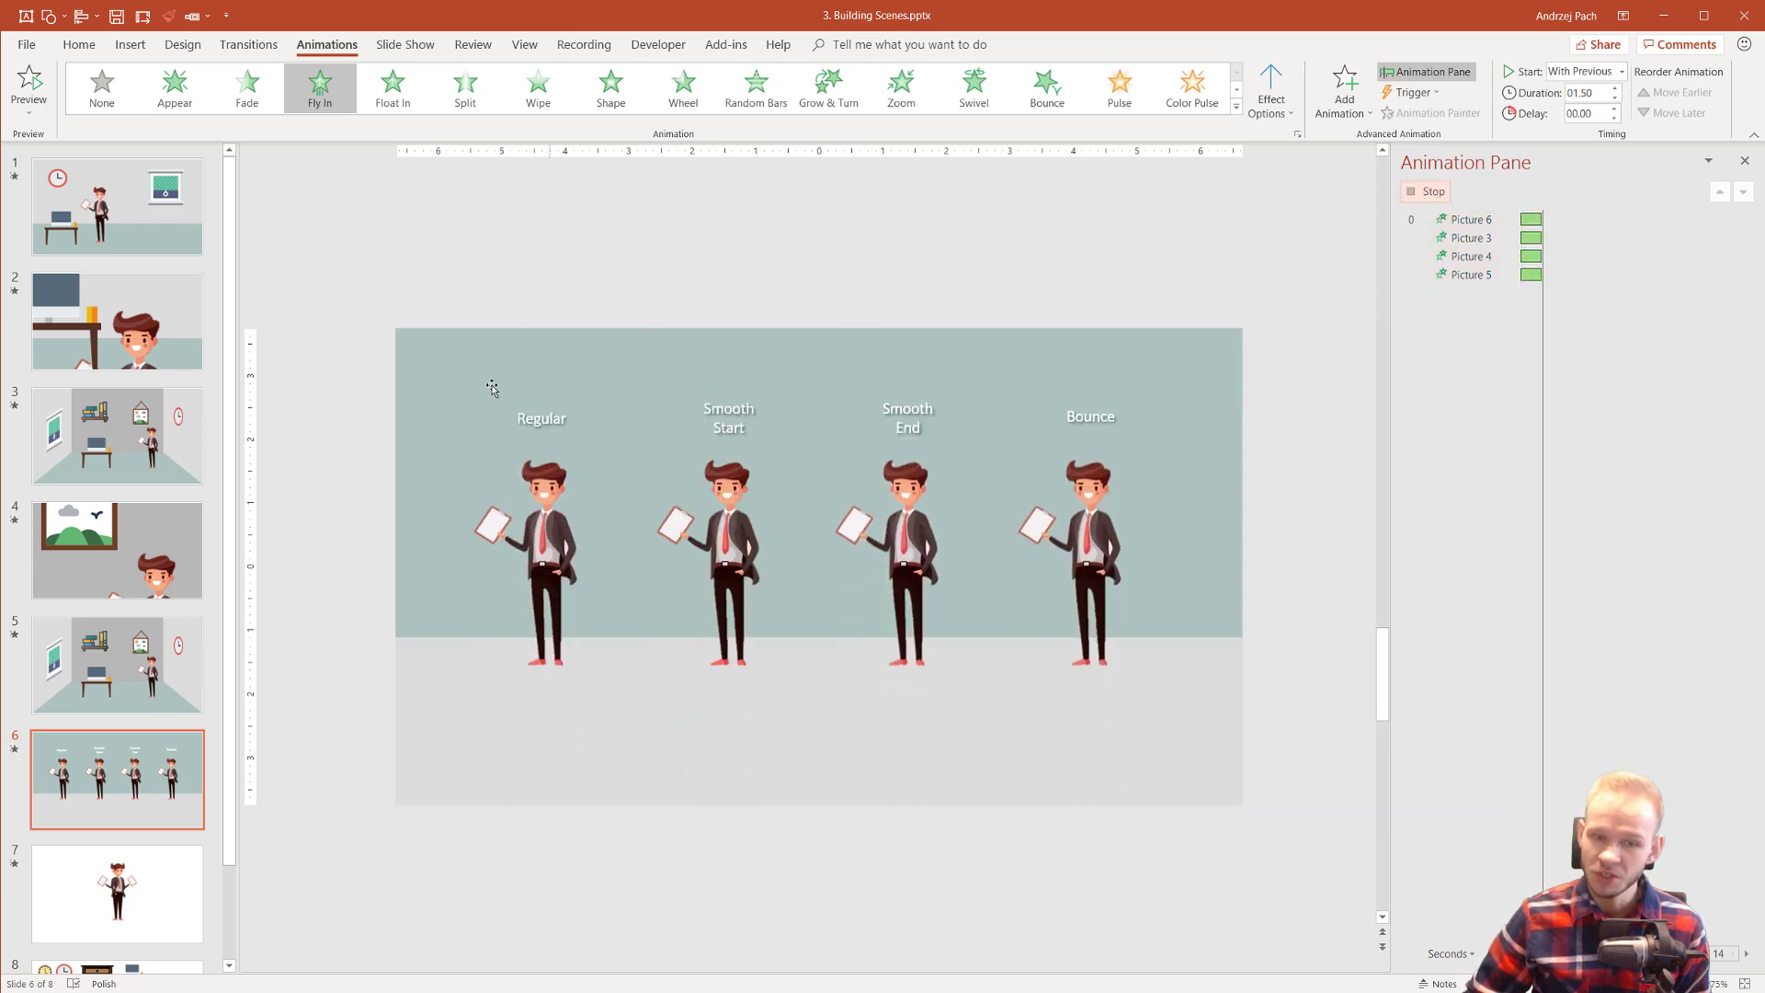
click(930, 356)
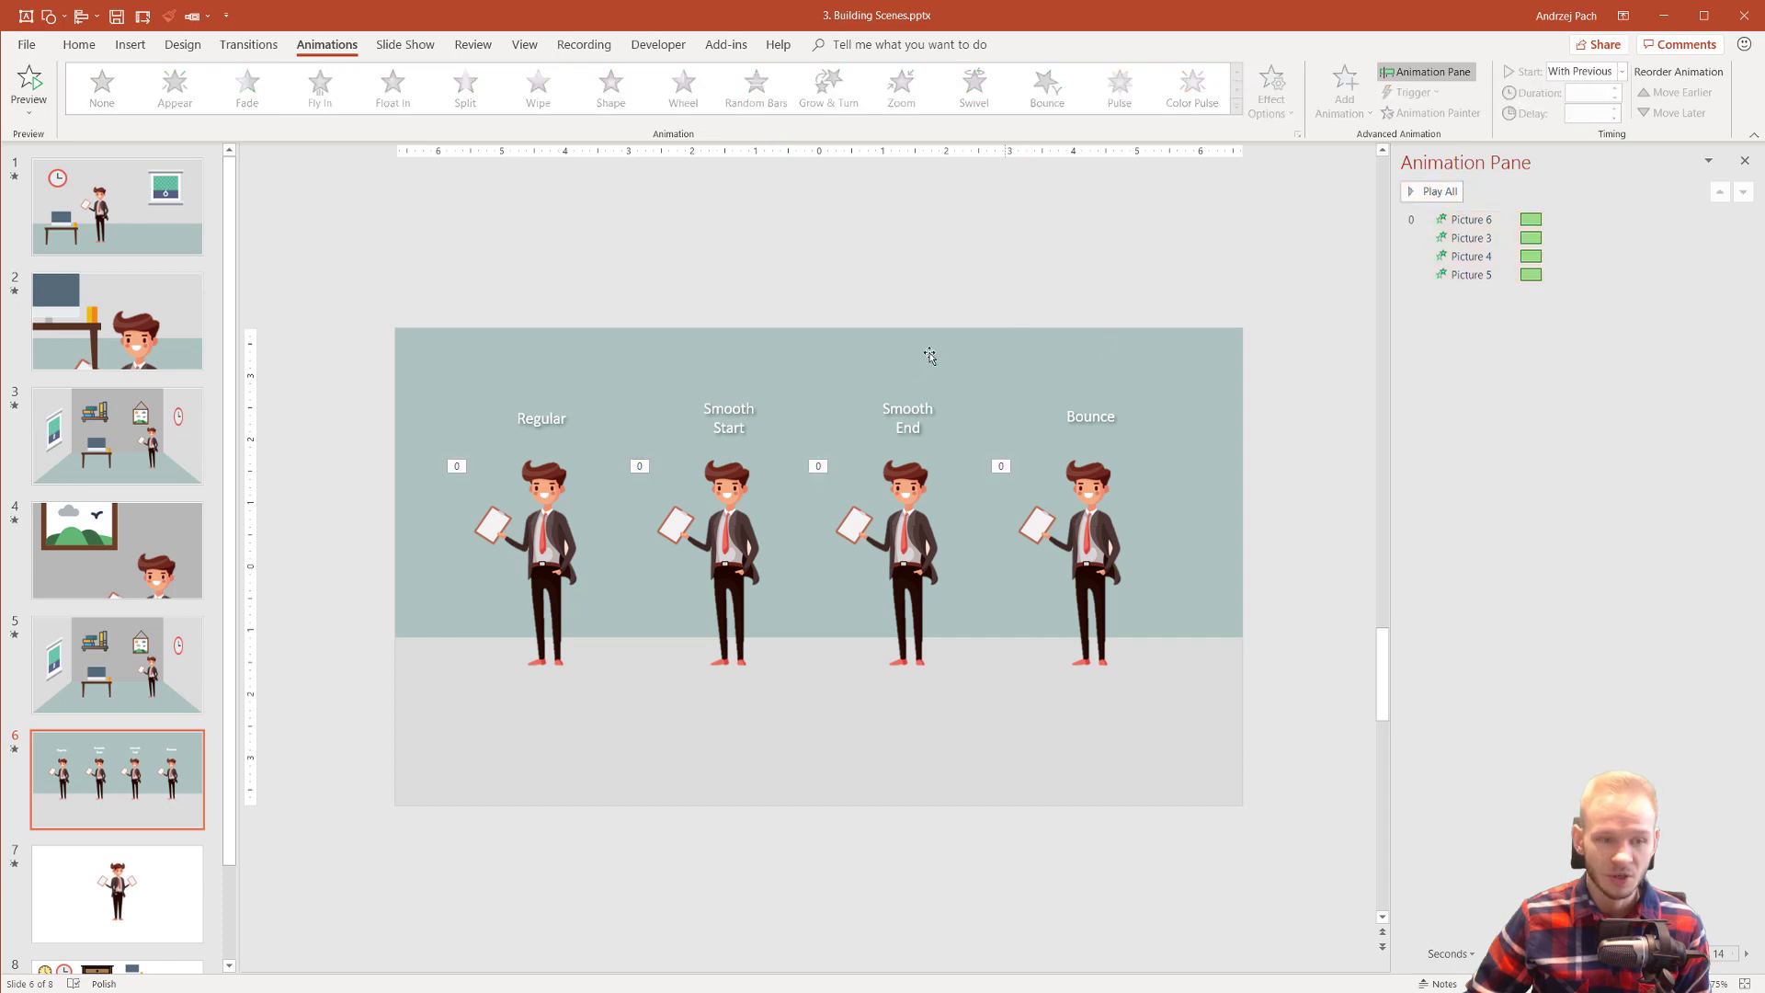